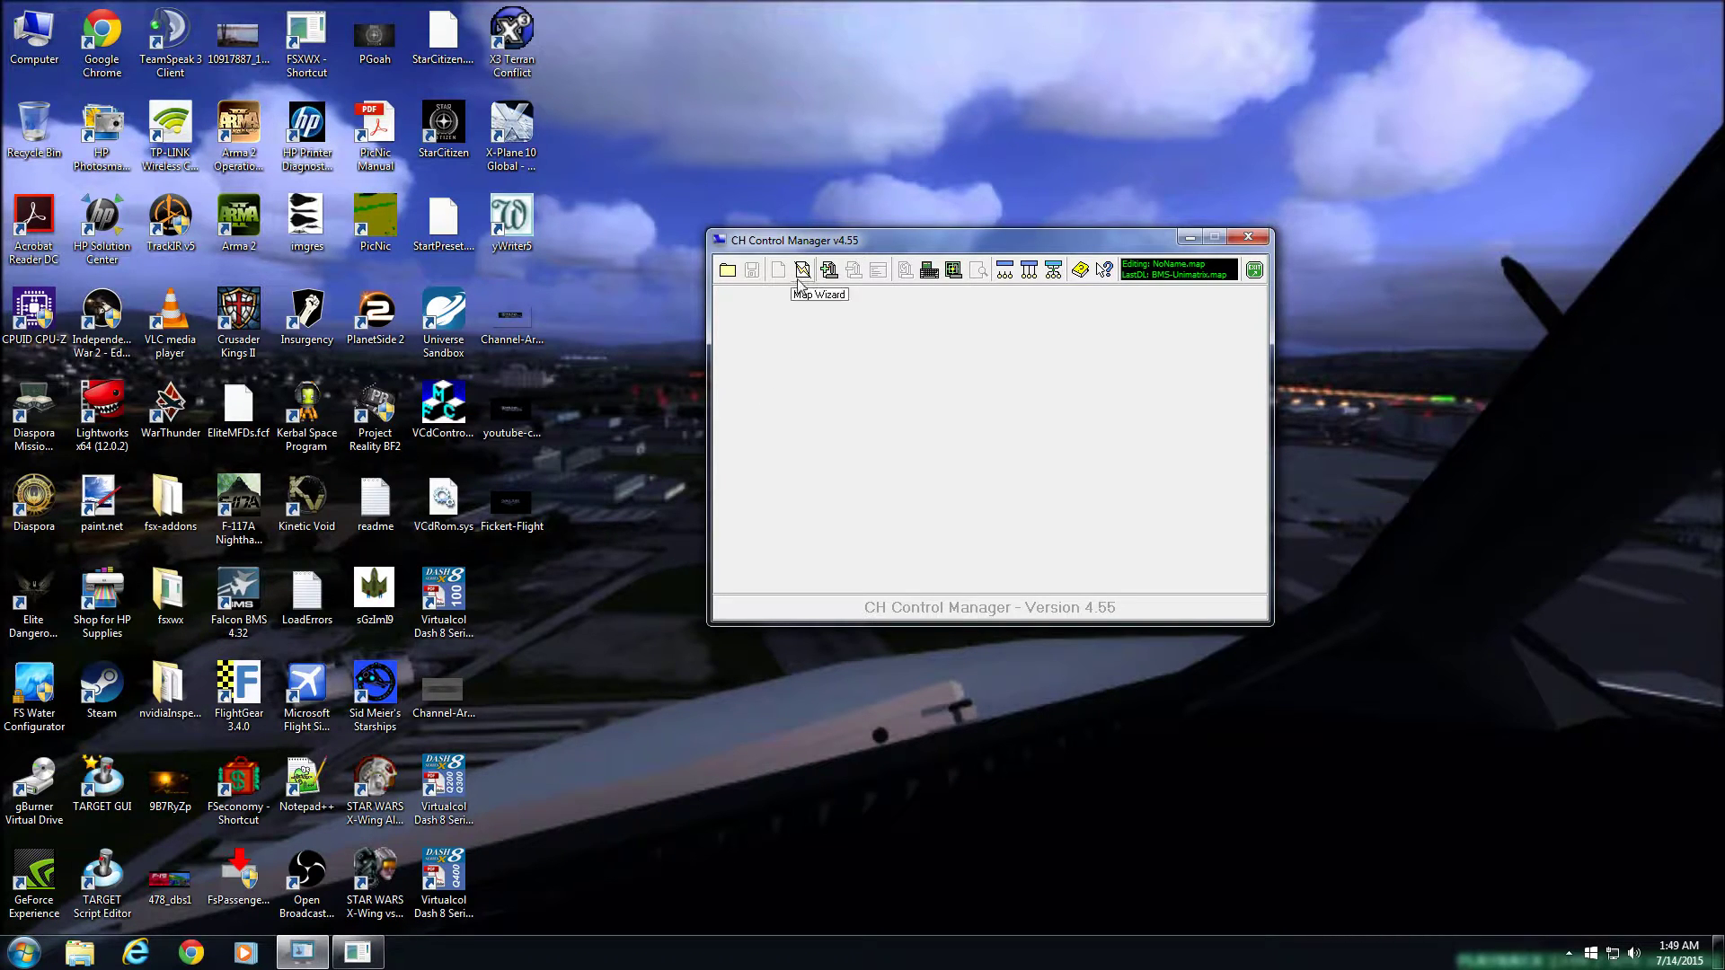
Step: Build a wizard map merging FighterStick, ProThrottle and ProPedals into one device with scripting enabled
click(800, 273)
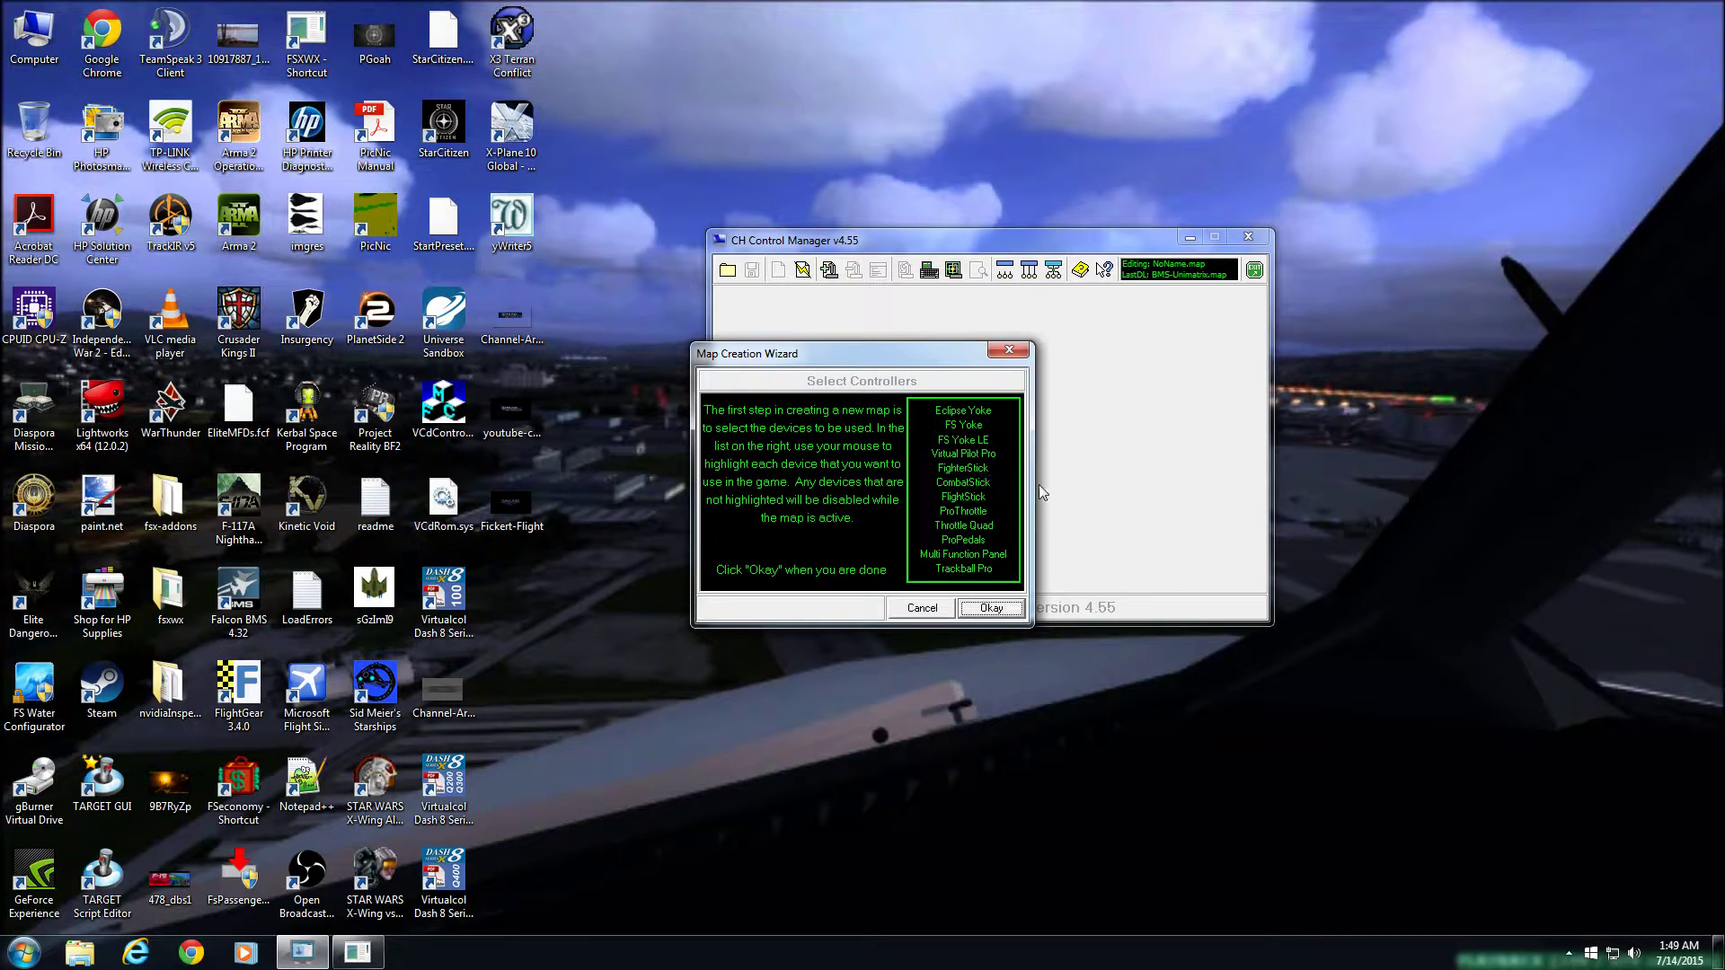
click(961, 471)
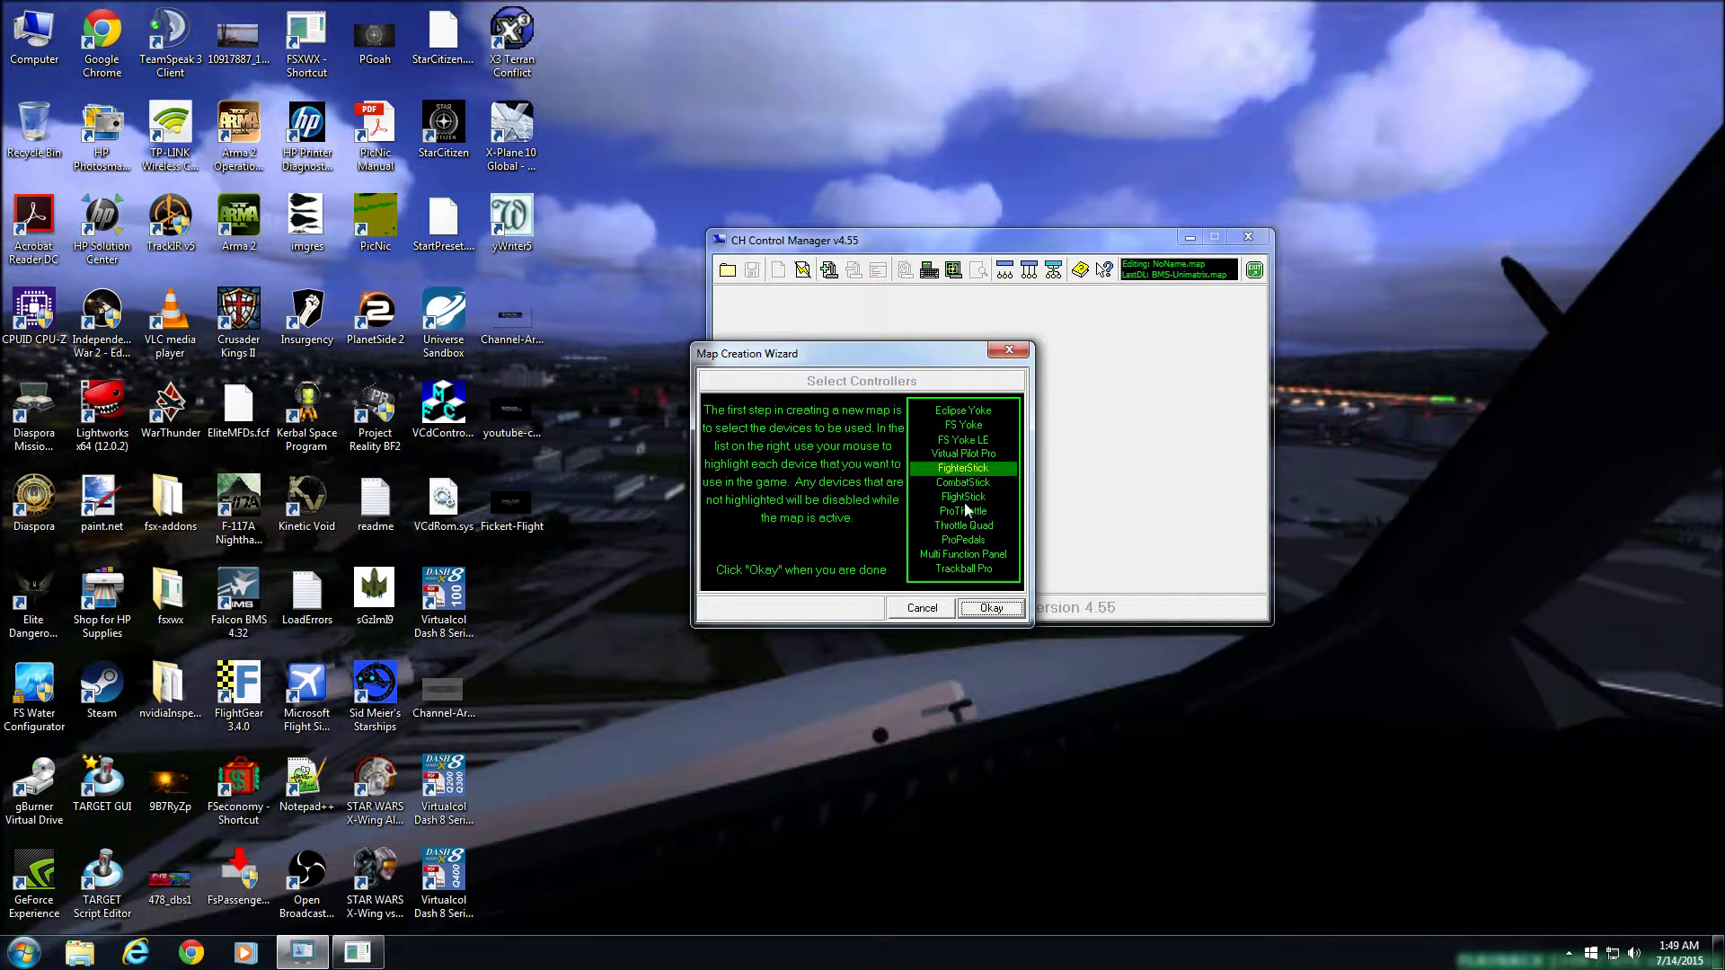
click(968, 512)
click(965, 544)
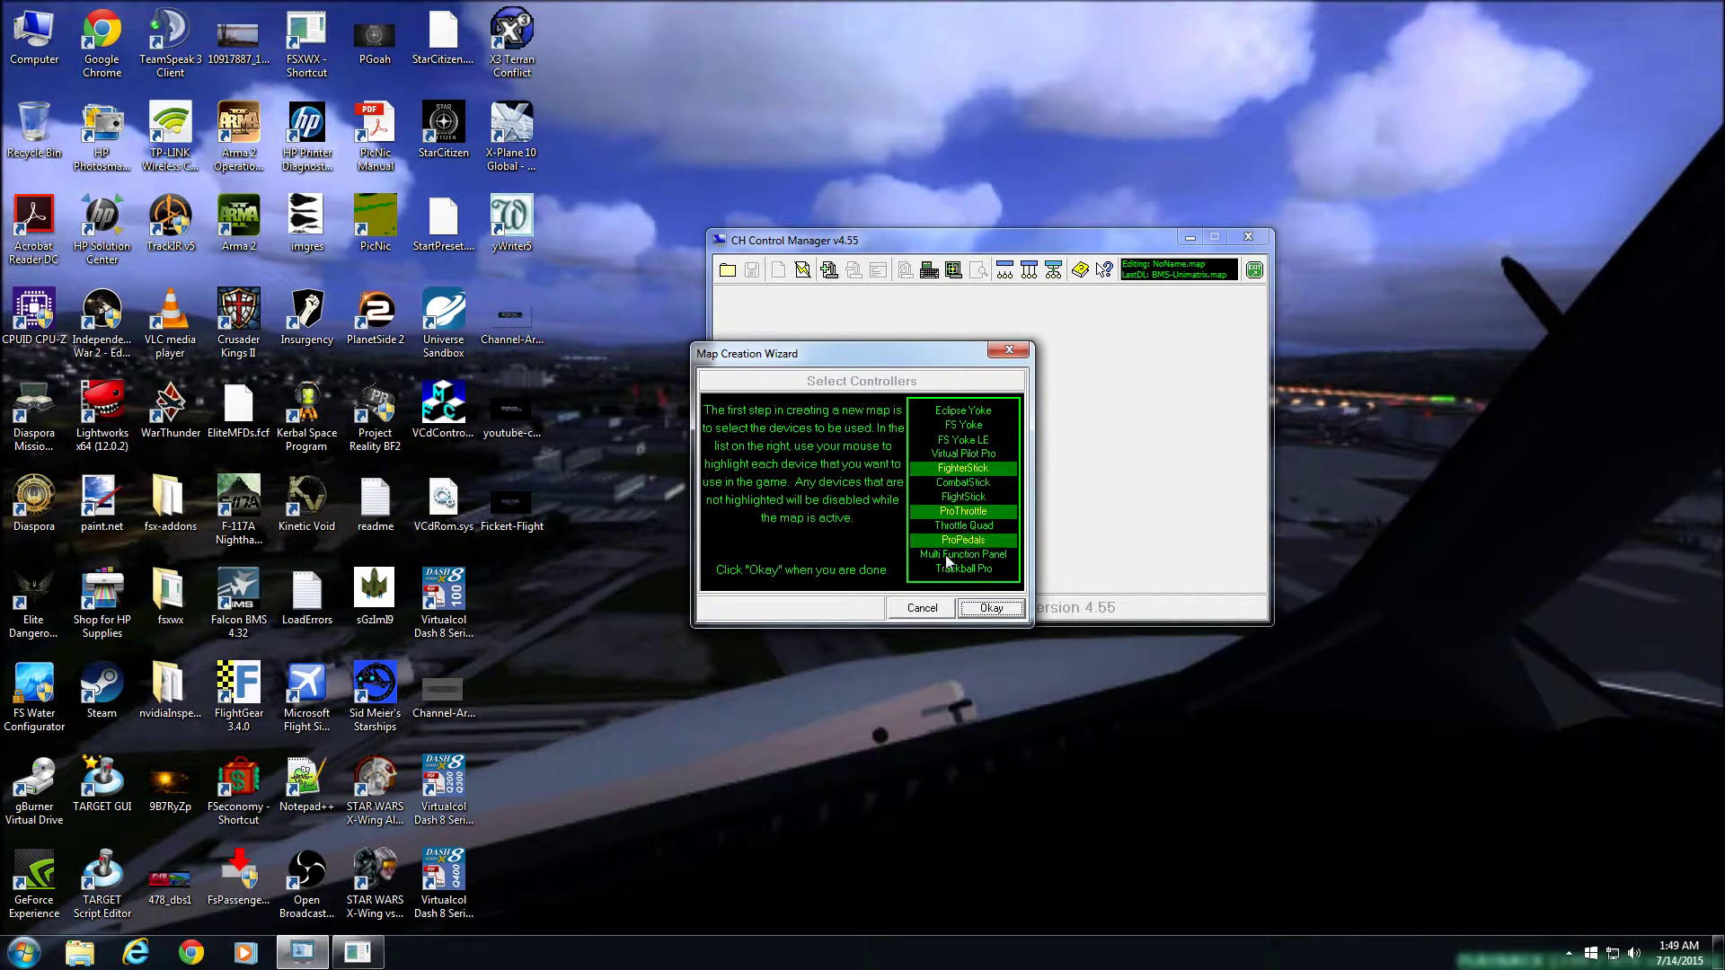
click(976, 608)
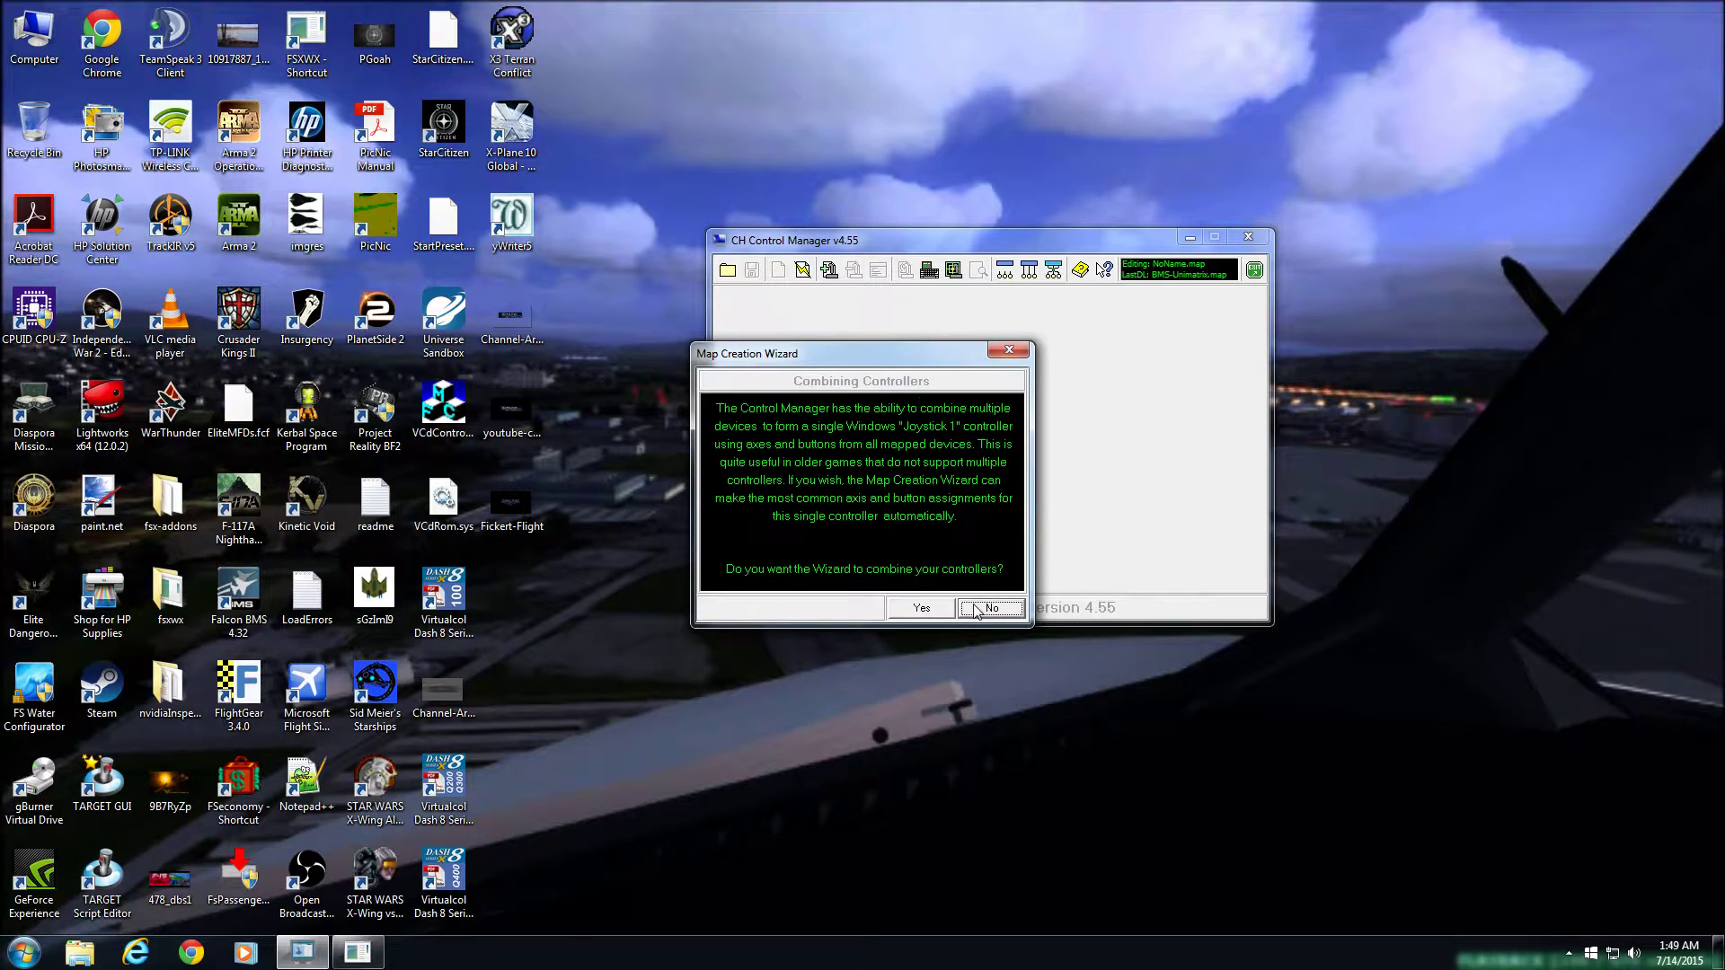
click(922, 609)
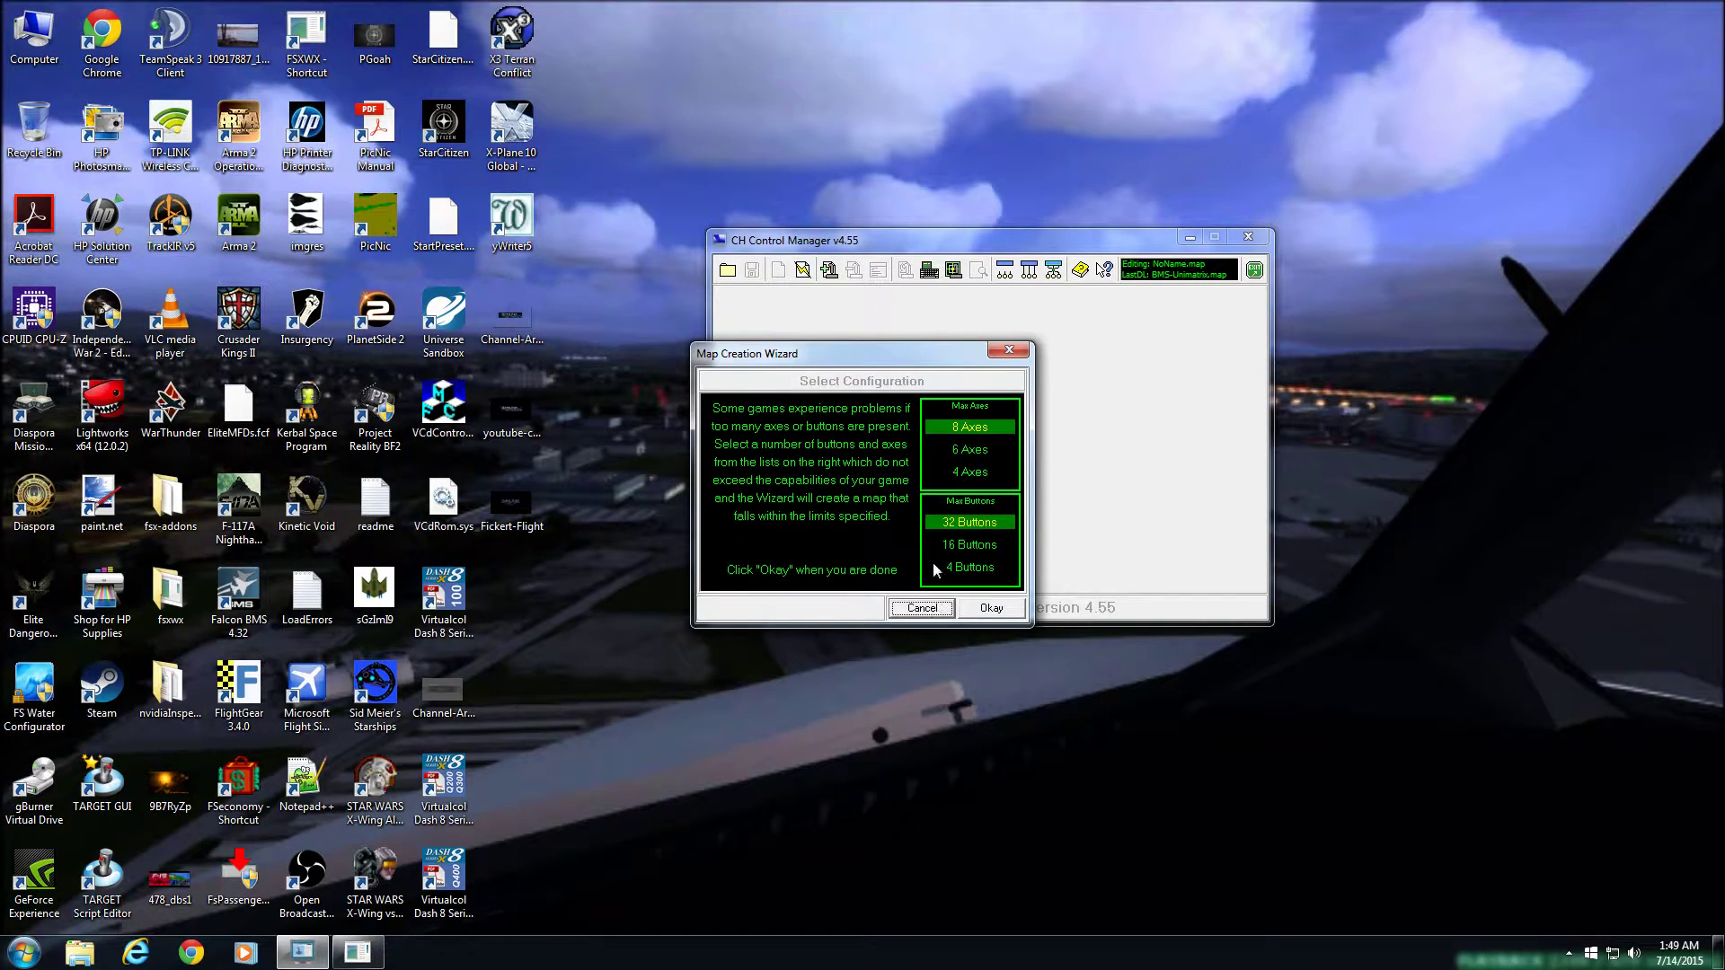
click(975, 608)
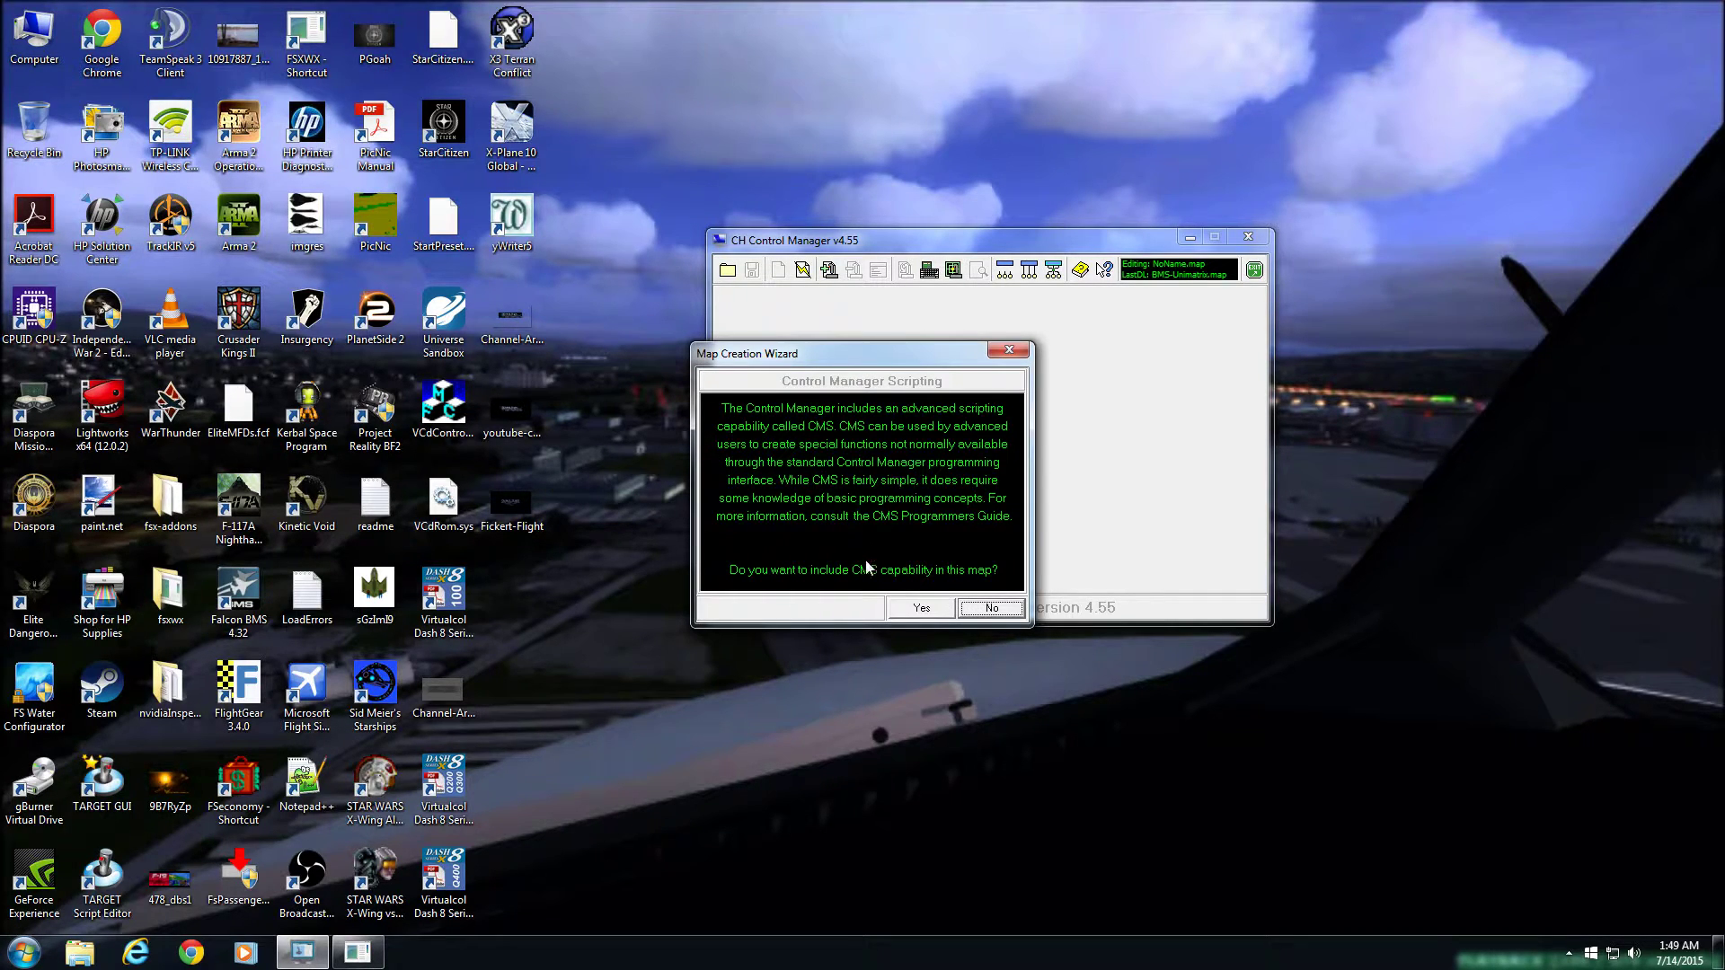
click(908, 610)
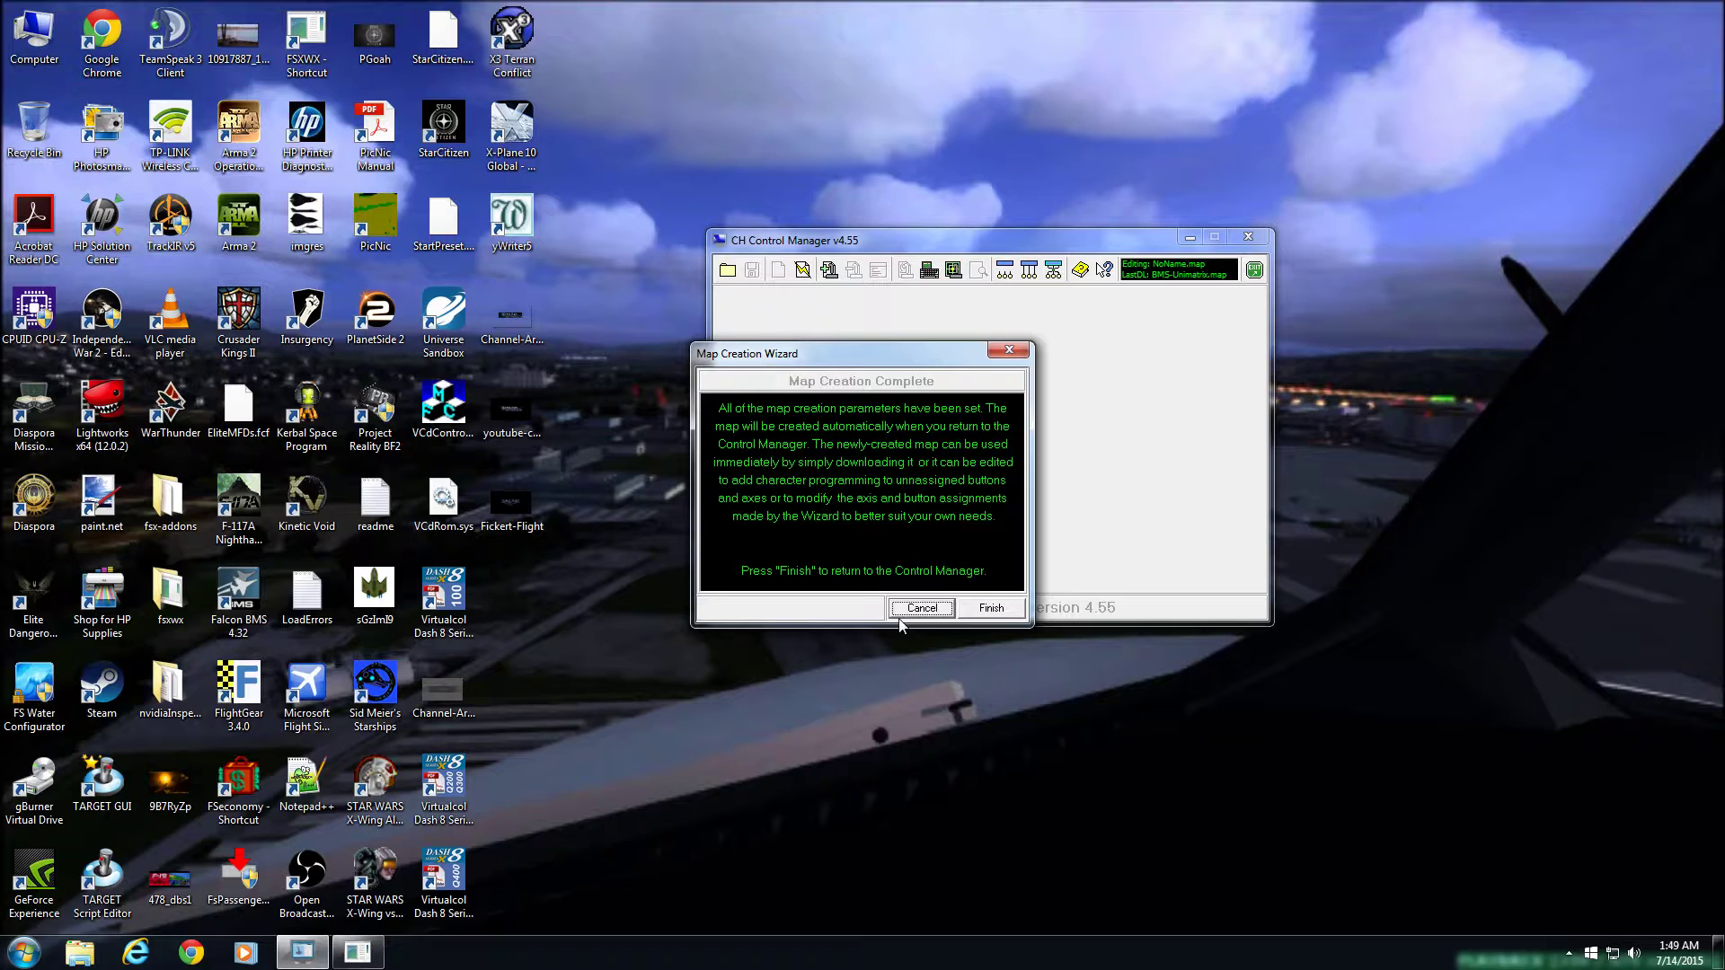
click(995, 610)
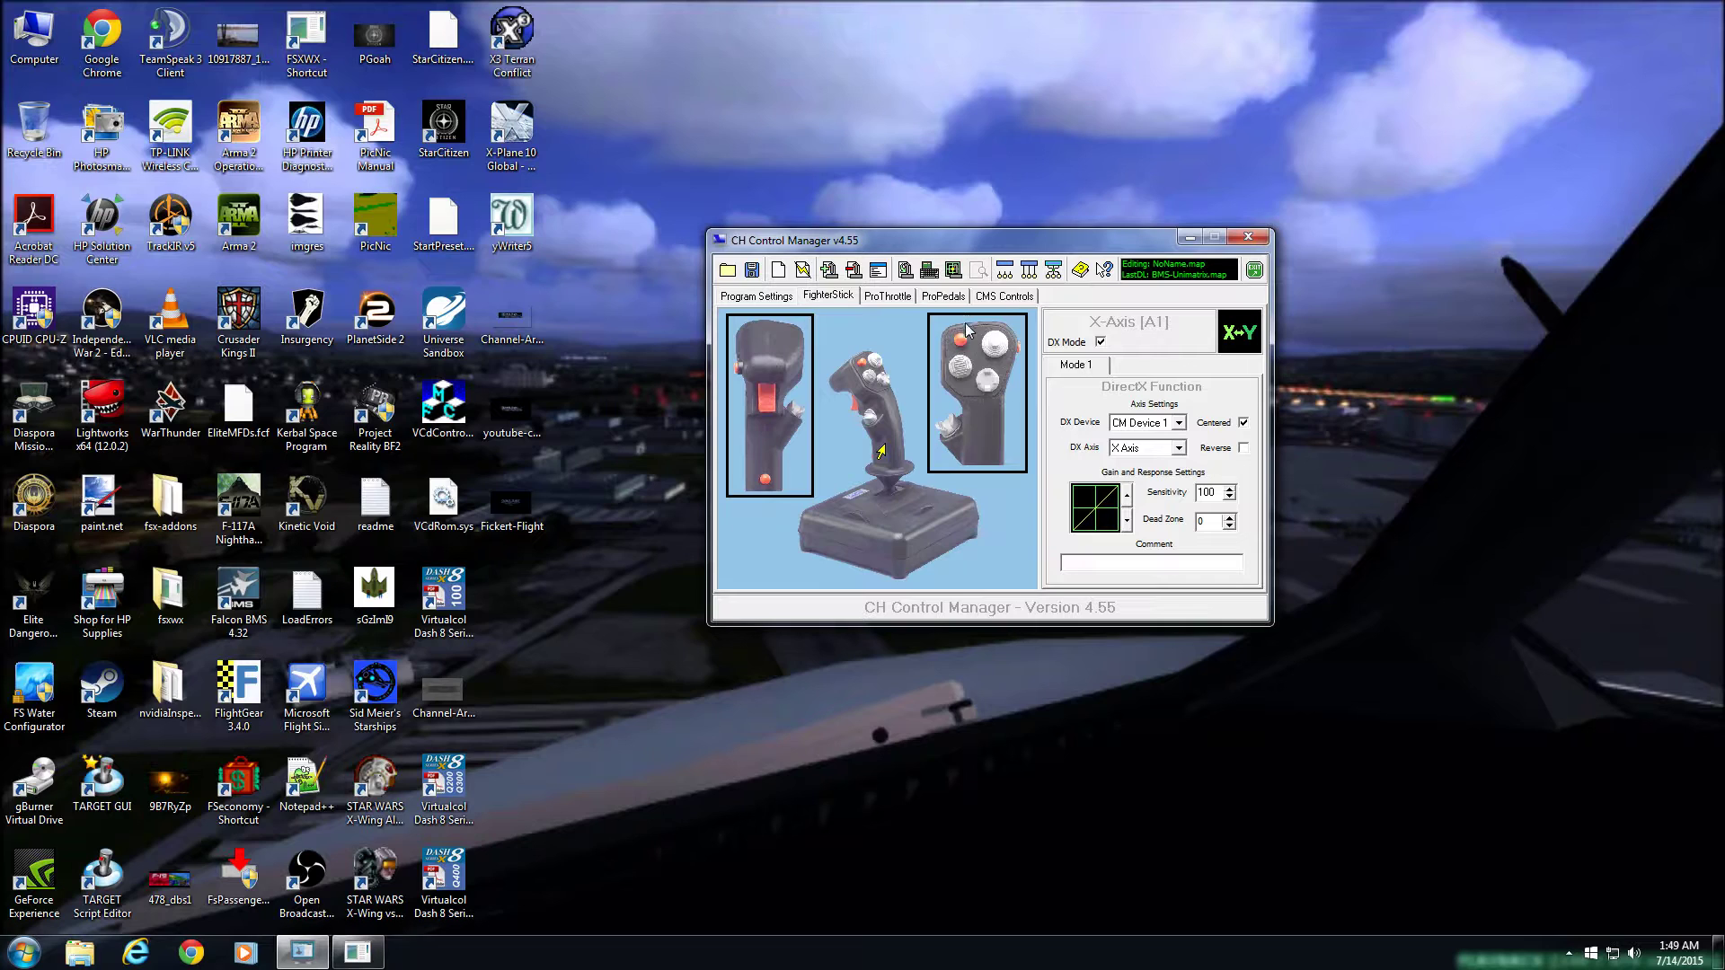
Step: Make the ProThrottle's POV Up hat press u and POV Down press d
key(ctrl+Tab)
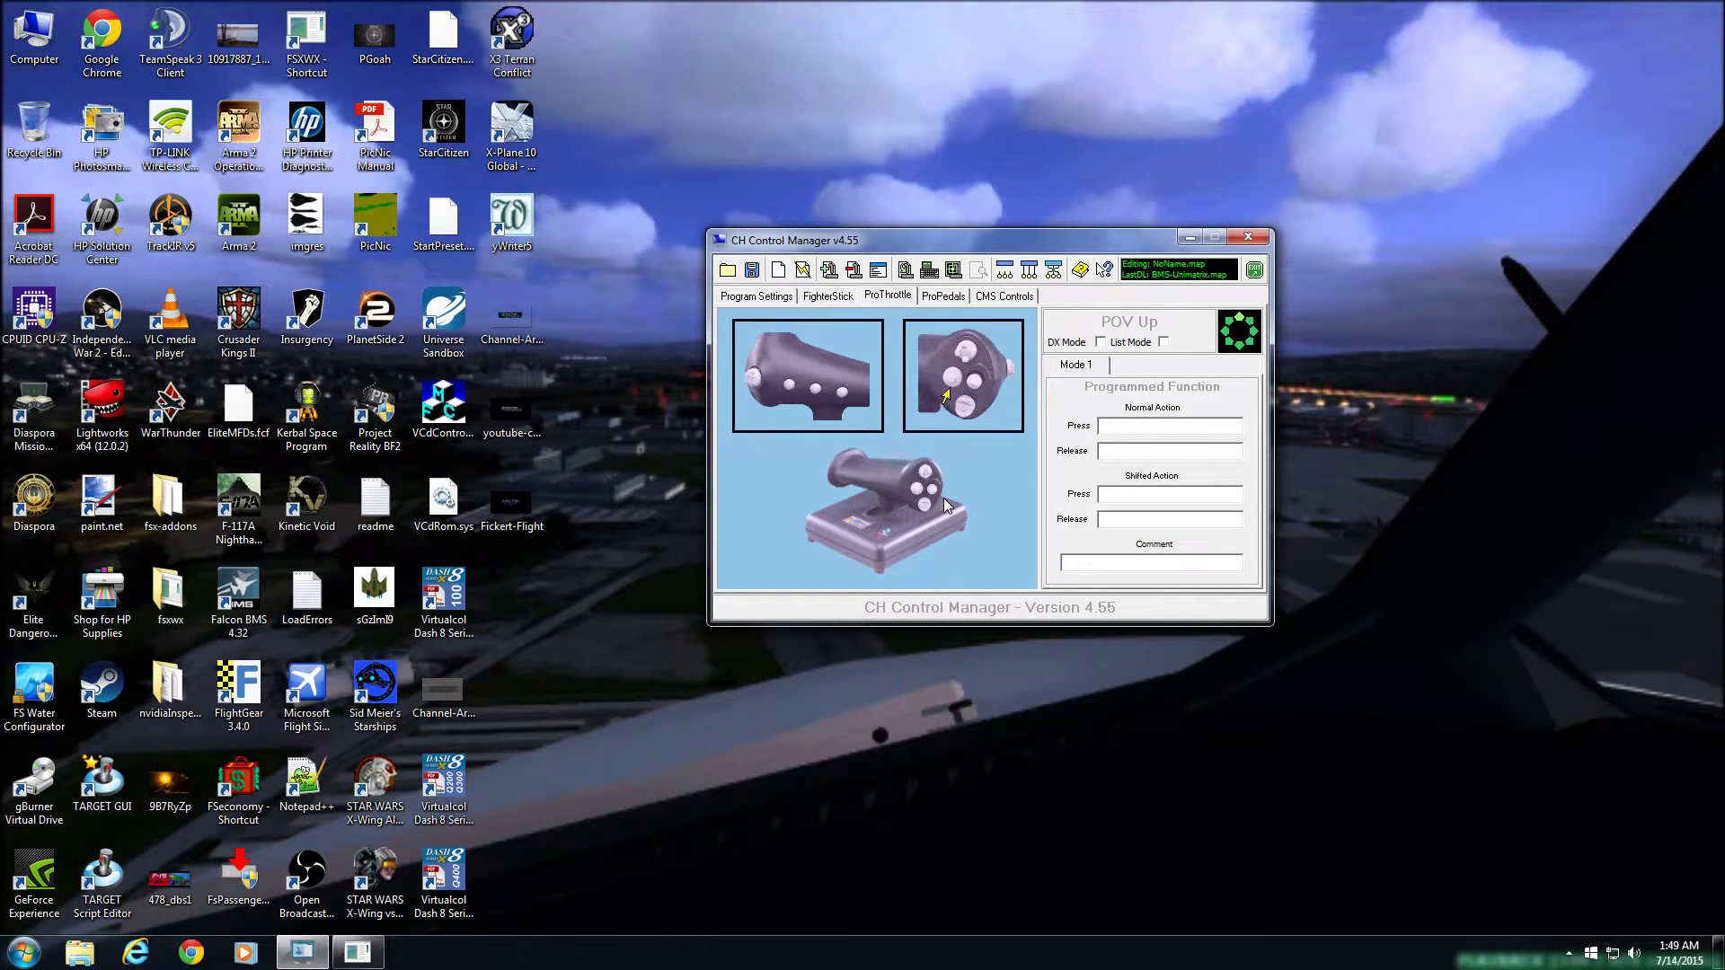
click(1104, 428)
text(u)
text(d)
Step: Discard the map changes and load BMS-Unimatrix.map
click(728, 271)
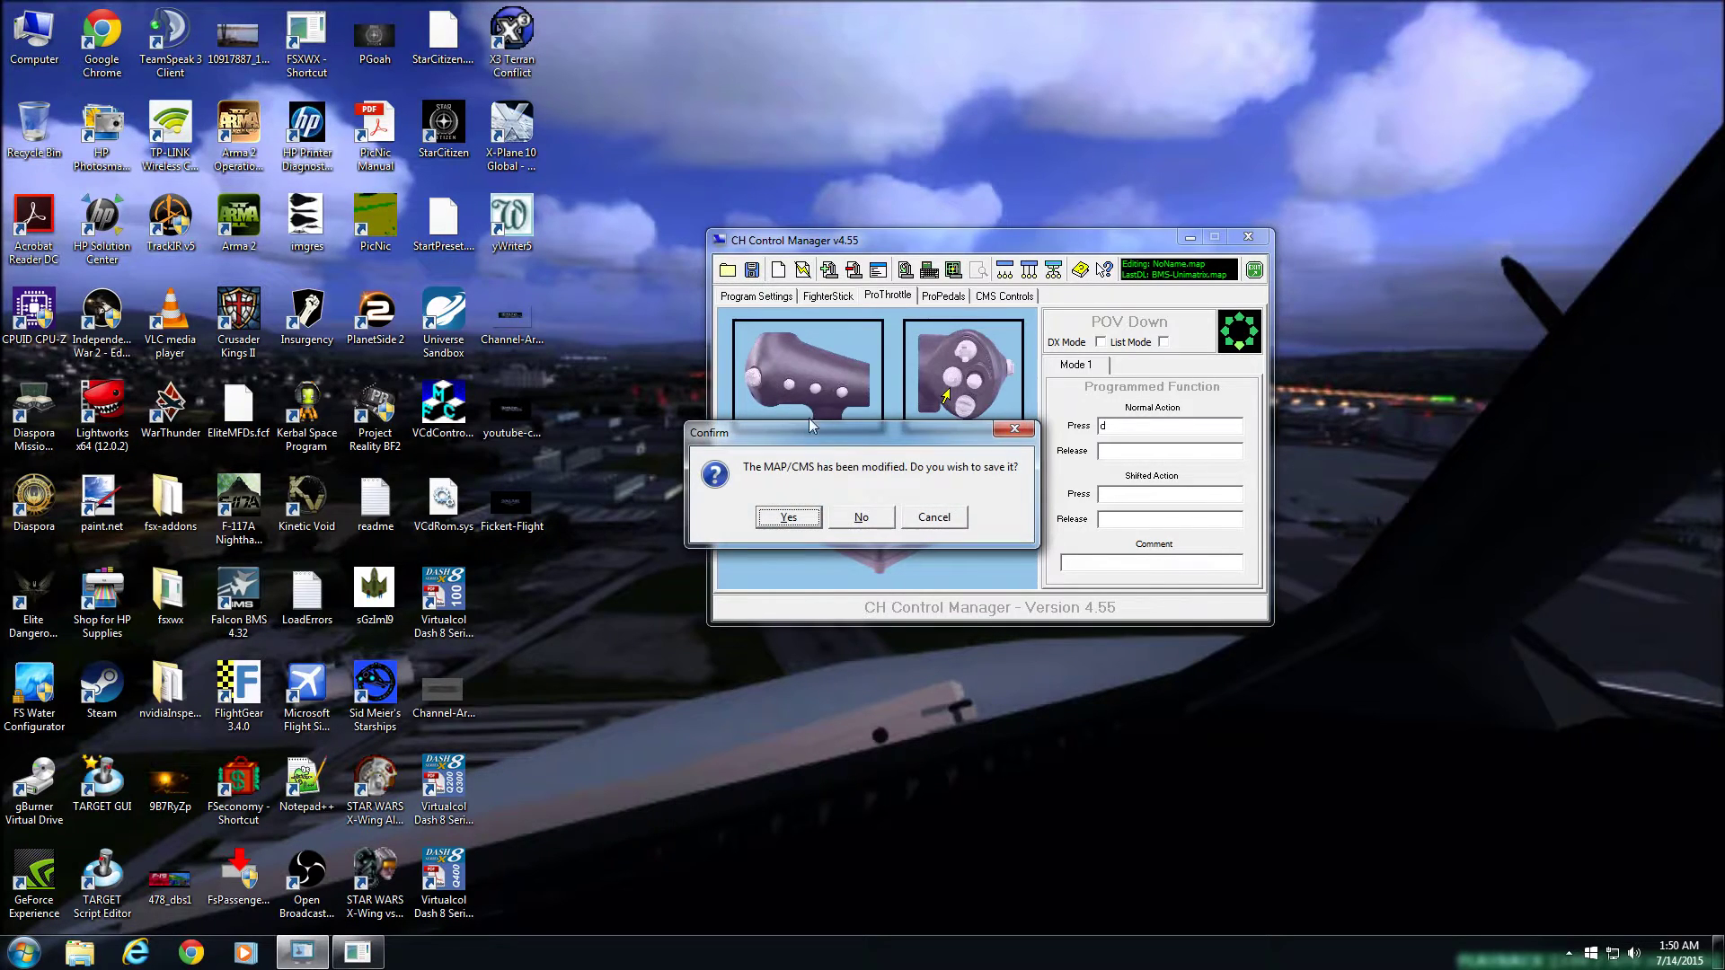
click(860, 519)
click(781, 319)
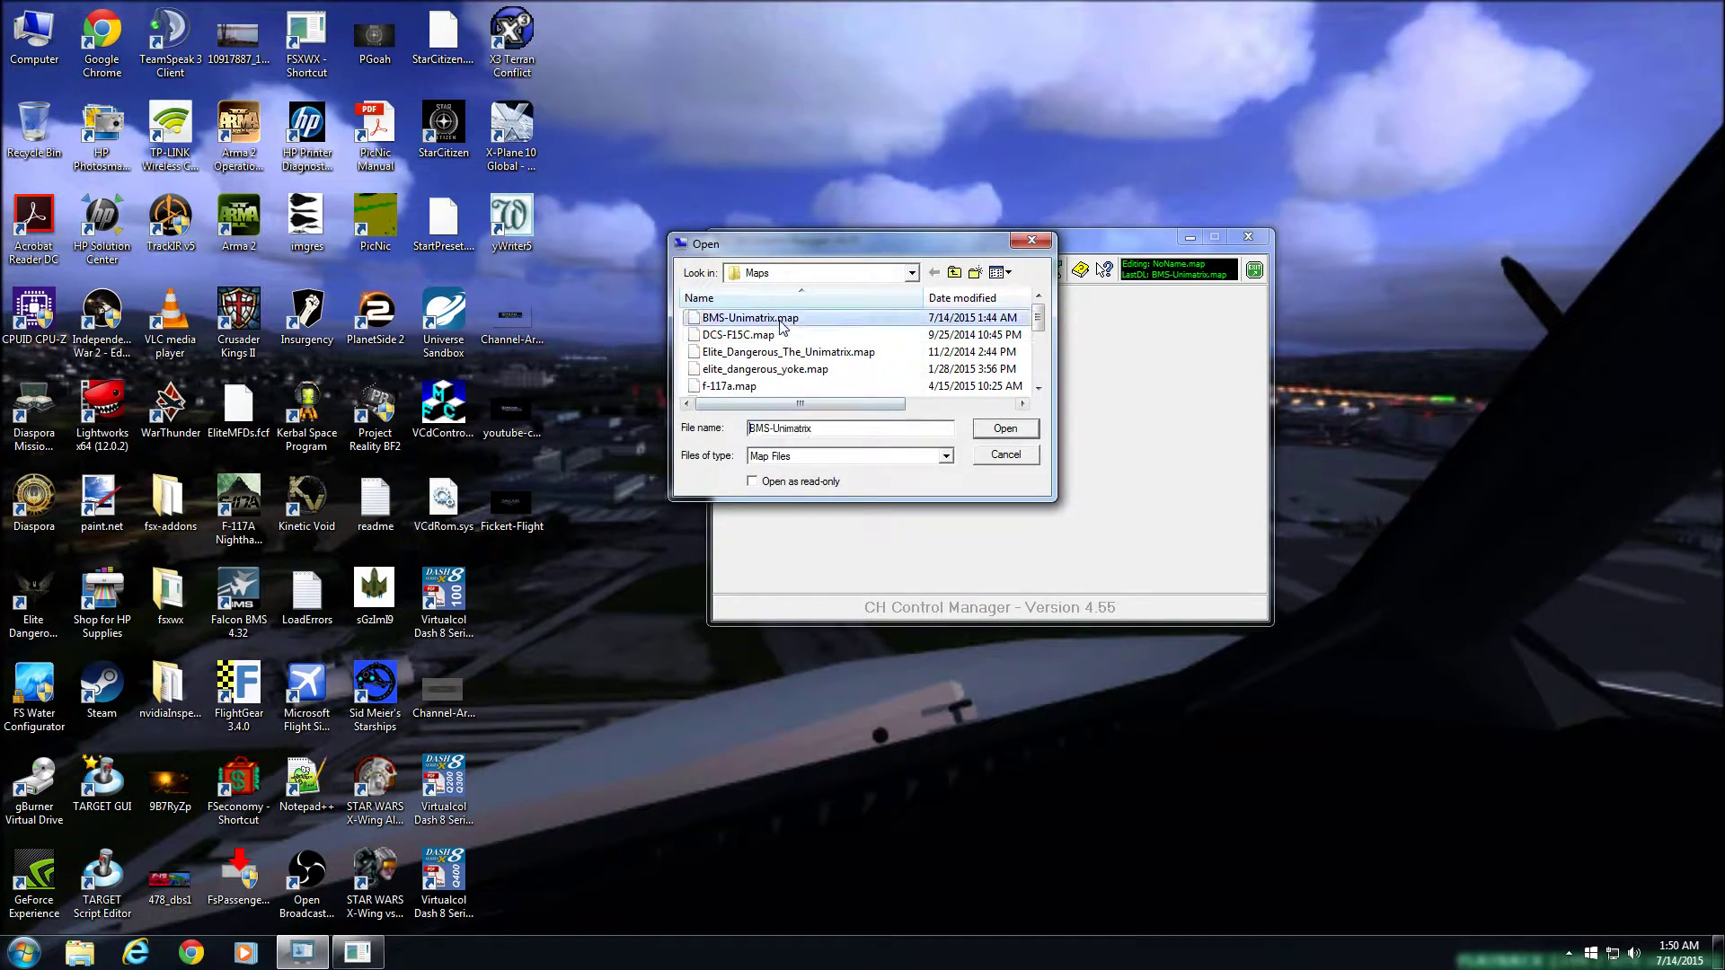
click(1015, 431)
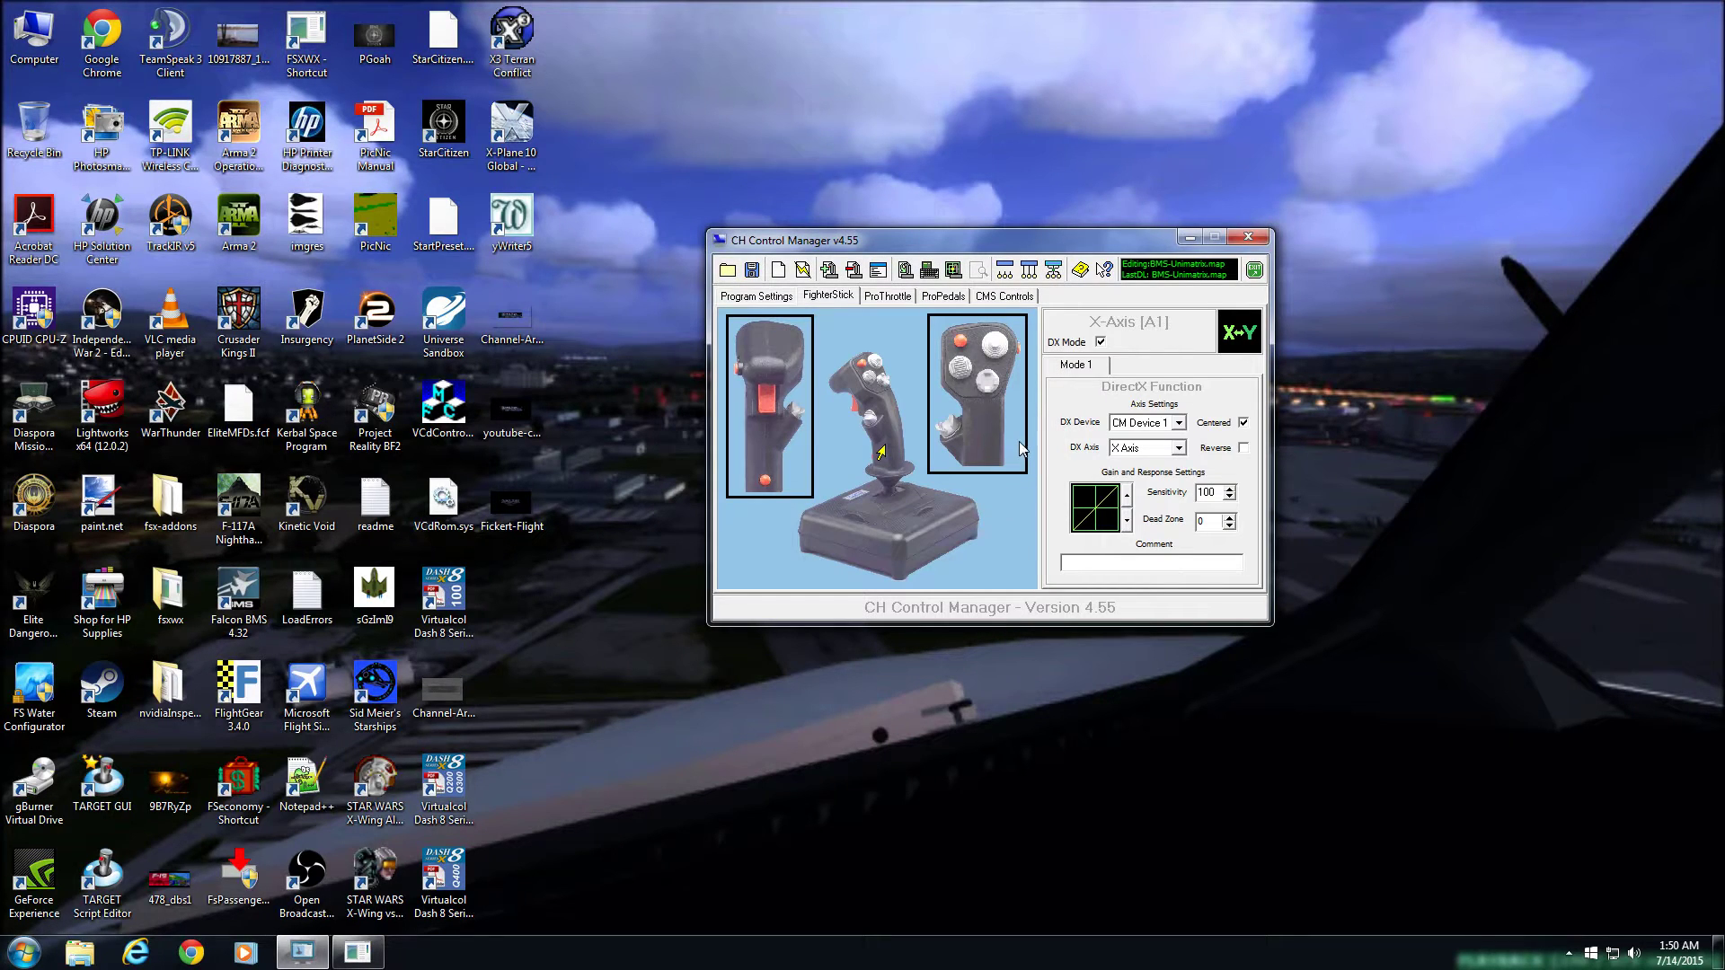
Step: Download the BMS-Unimatrix map to the controllers and start the Falcon BMS launcher
click(905, 271)
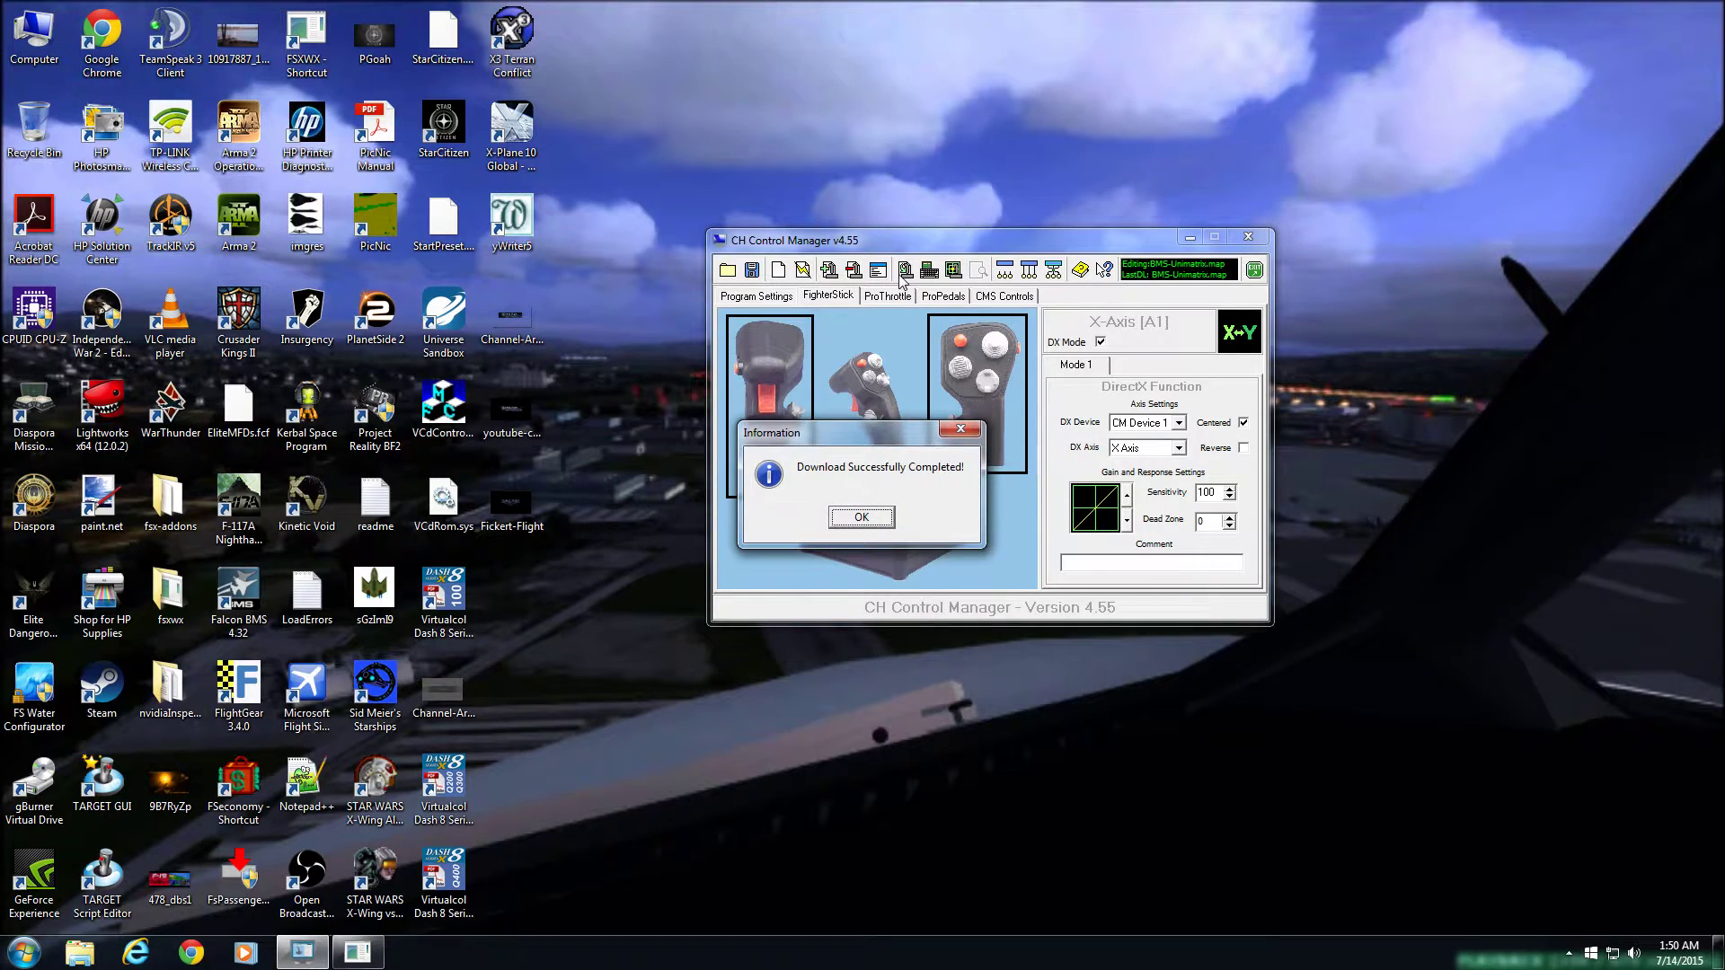
click(861, 516)
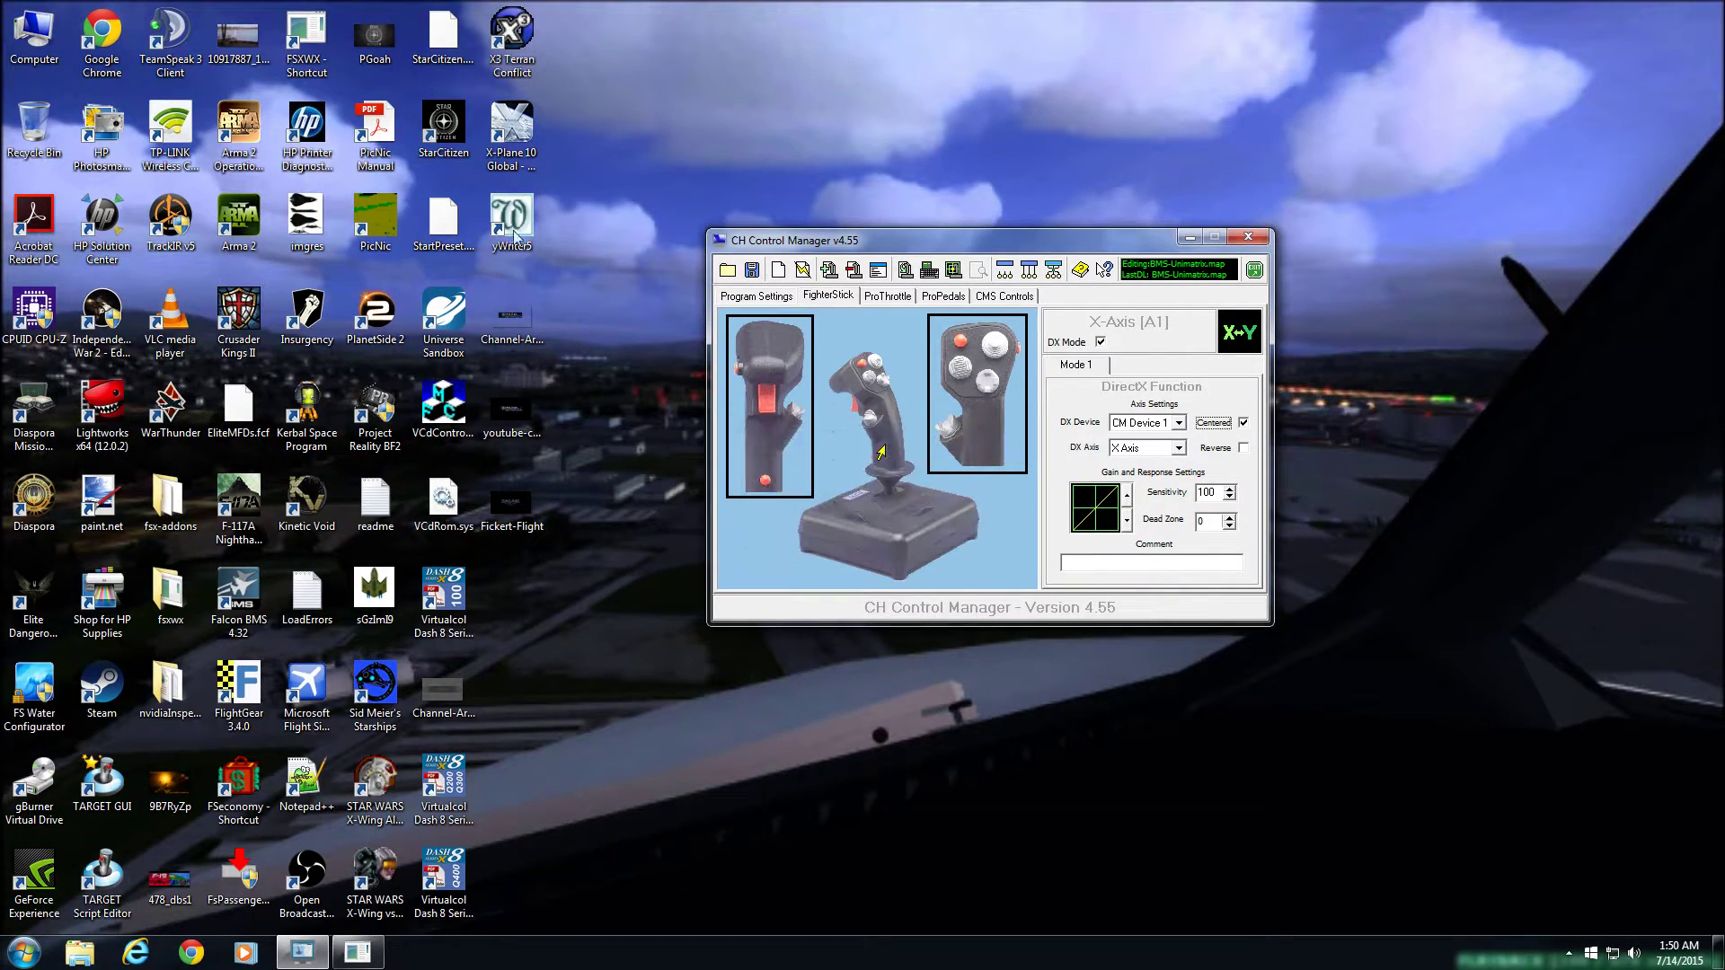
double_click(238, 595)
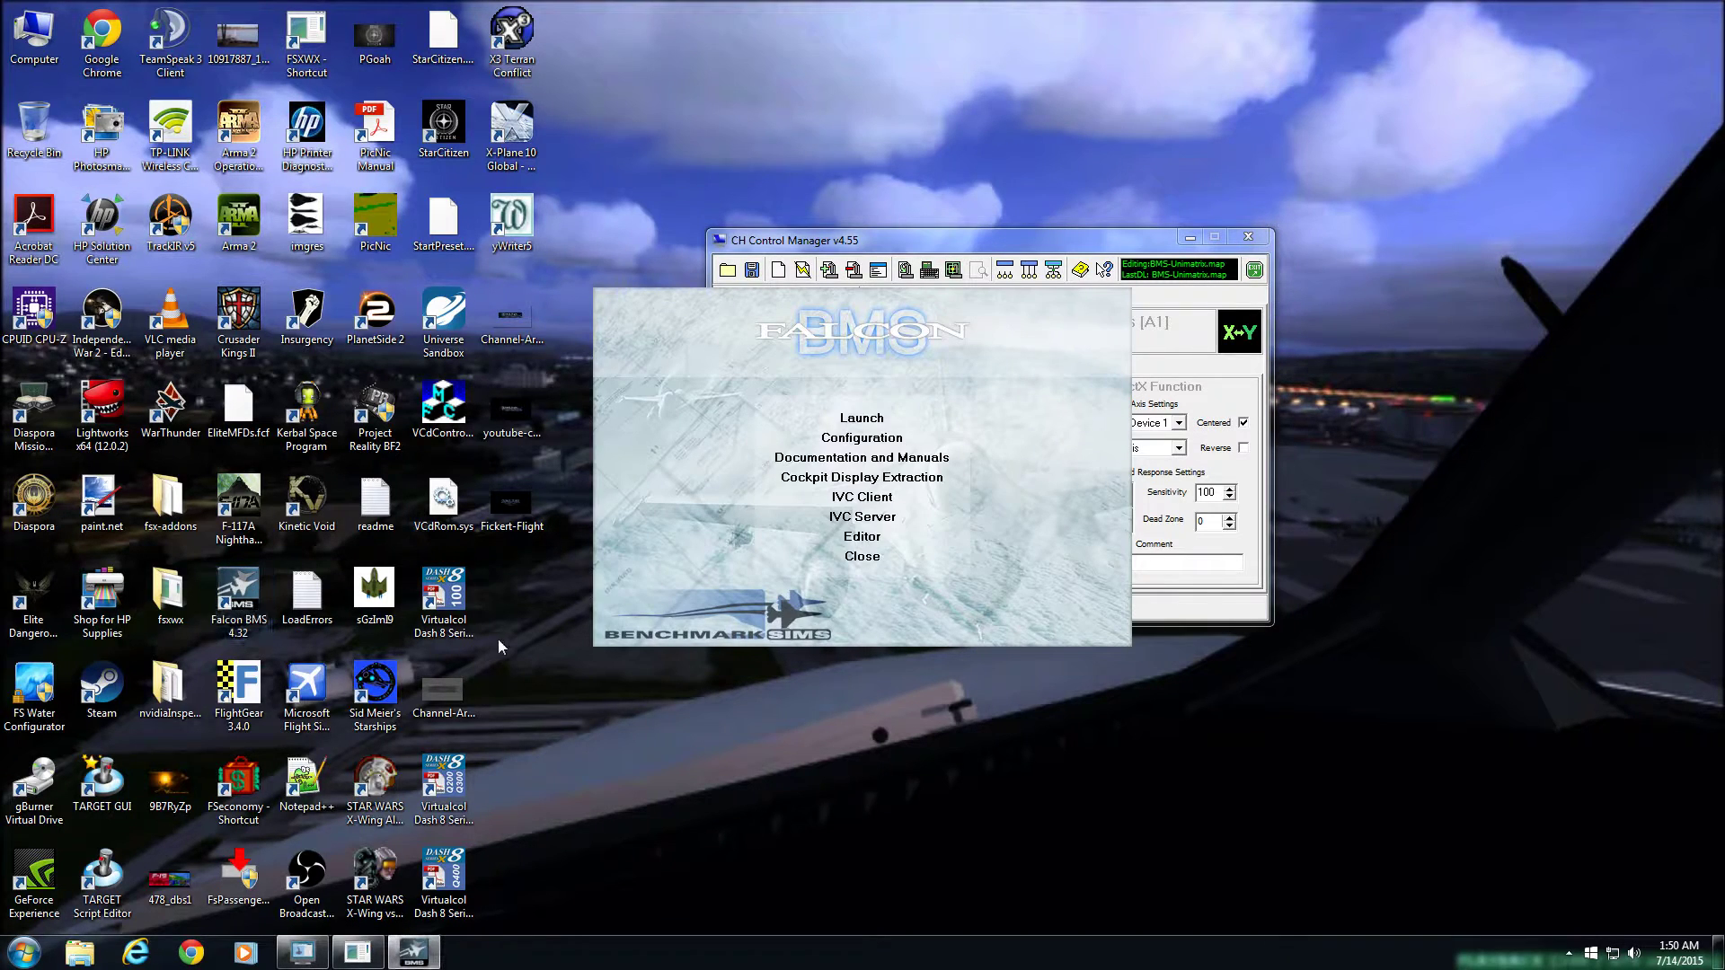
Step: Launch Falcon BMS and choose CH Control Manager Device 1 on the Setup Controllers page
click(862, 417)
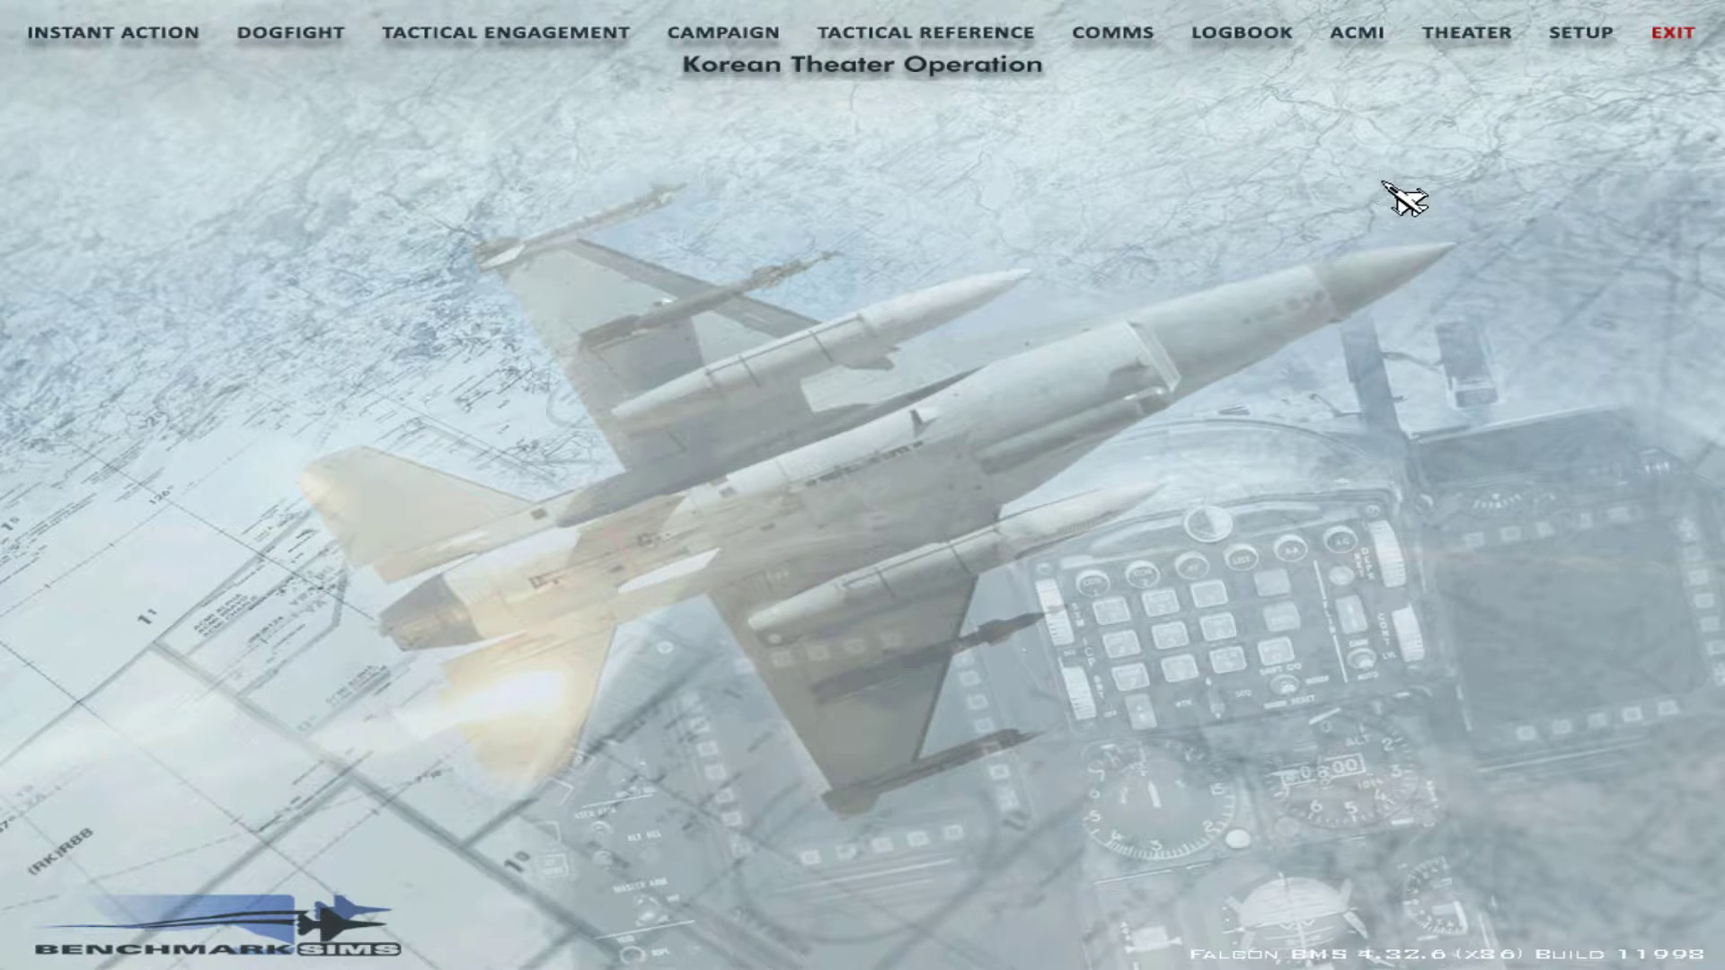
click(1578, 36)
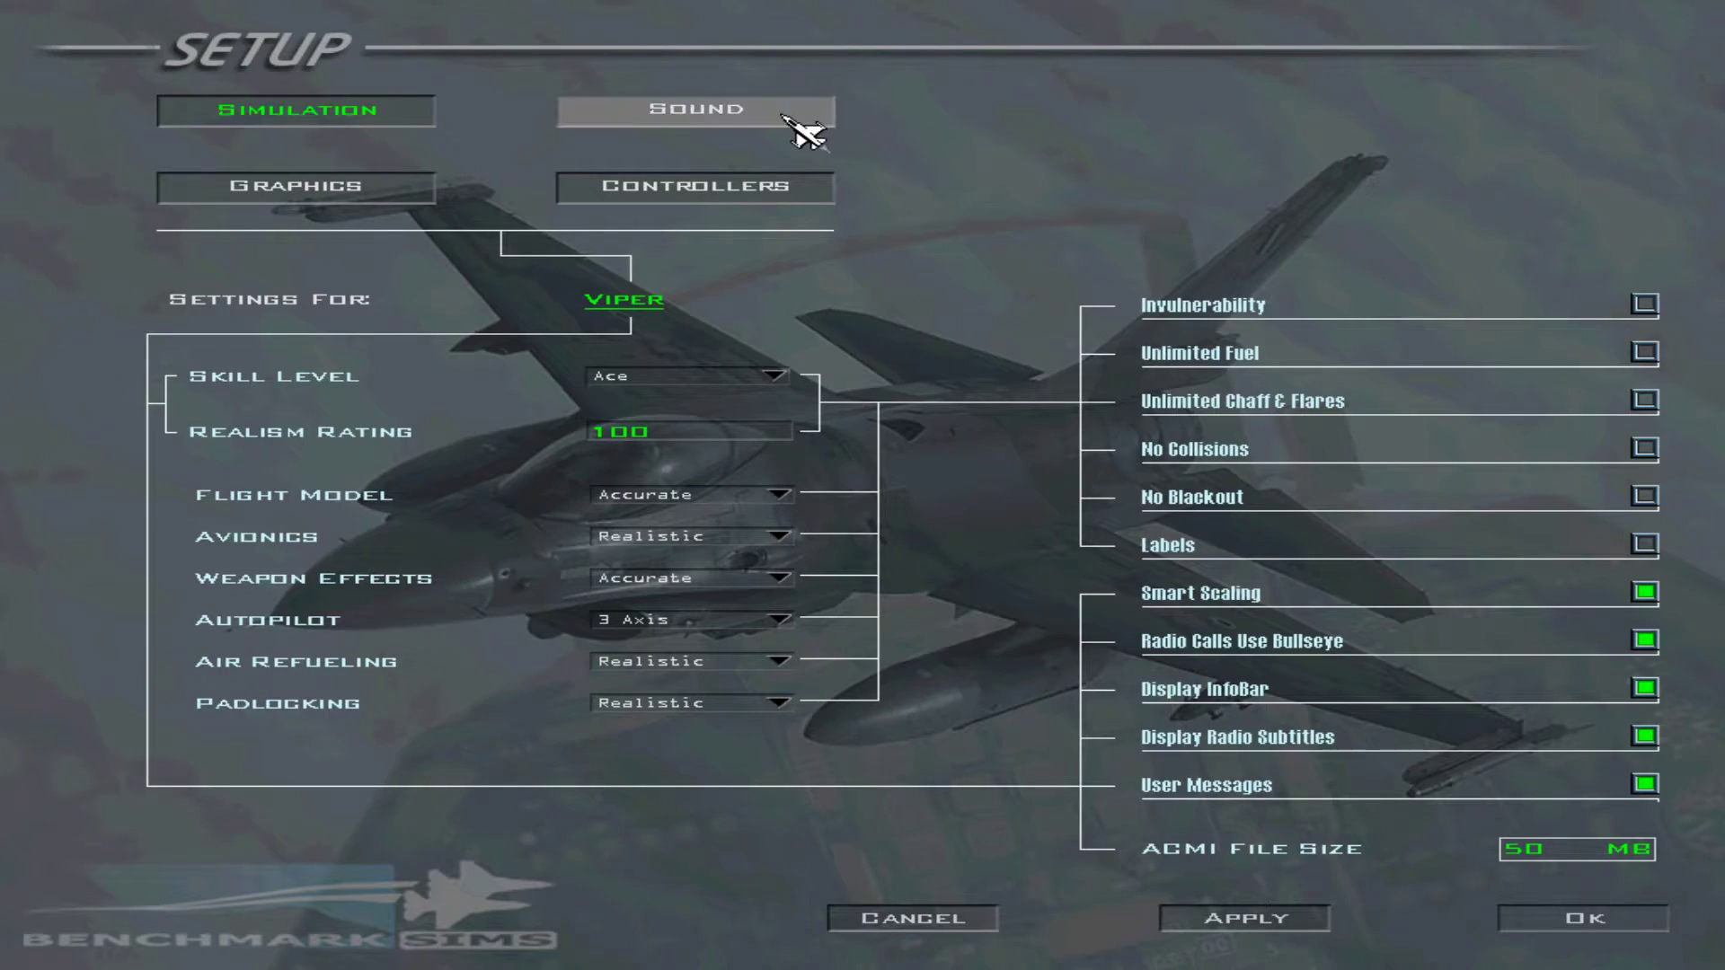
click(694, 186)
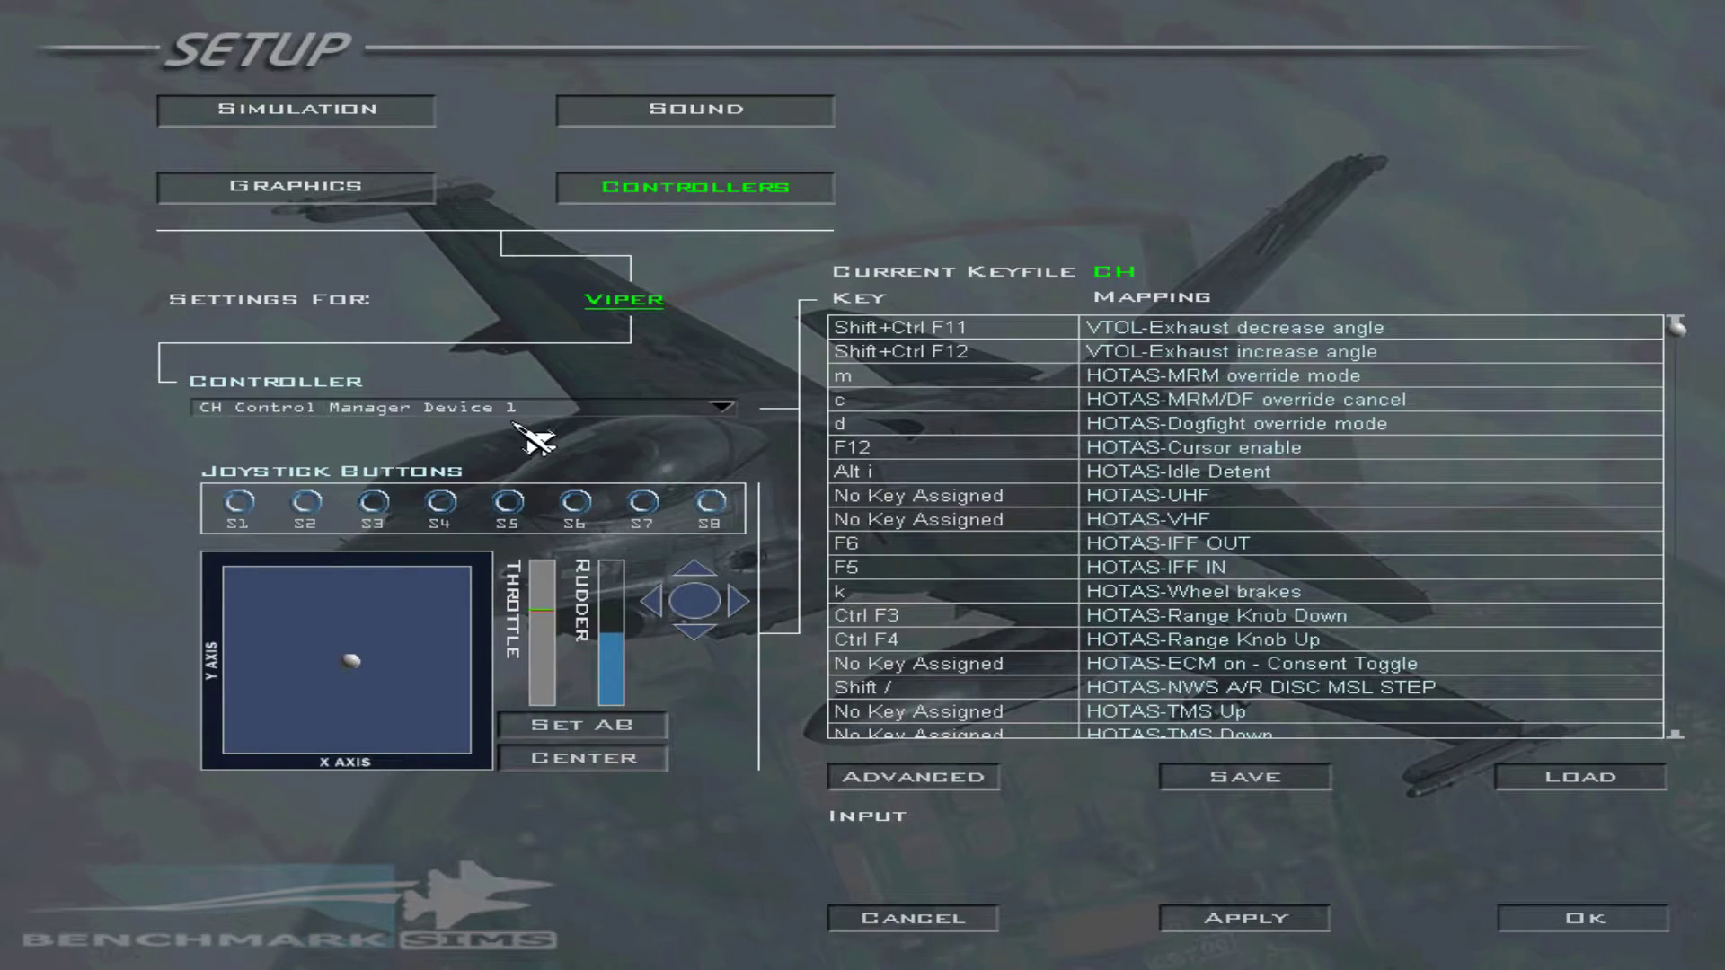
click(406, 409)
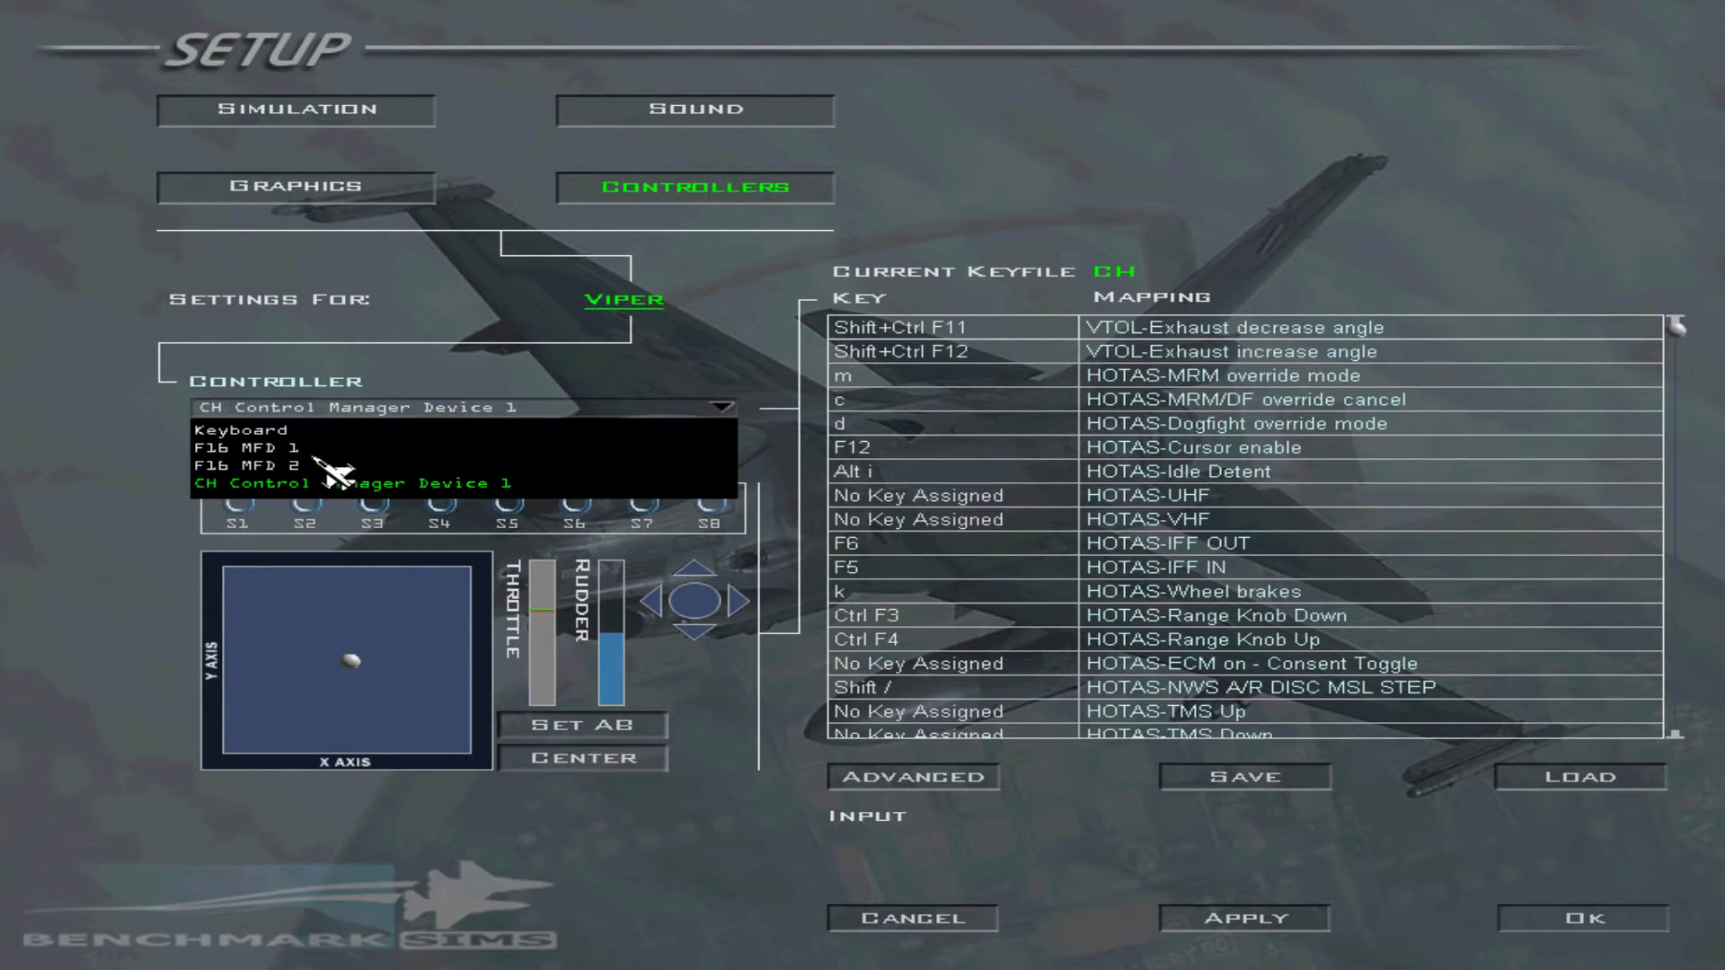
click(286, 484)
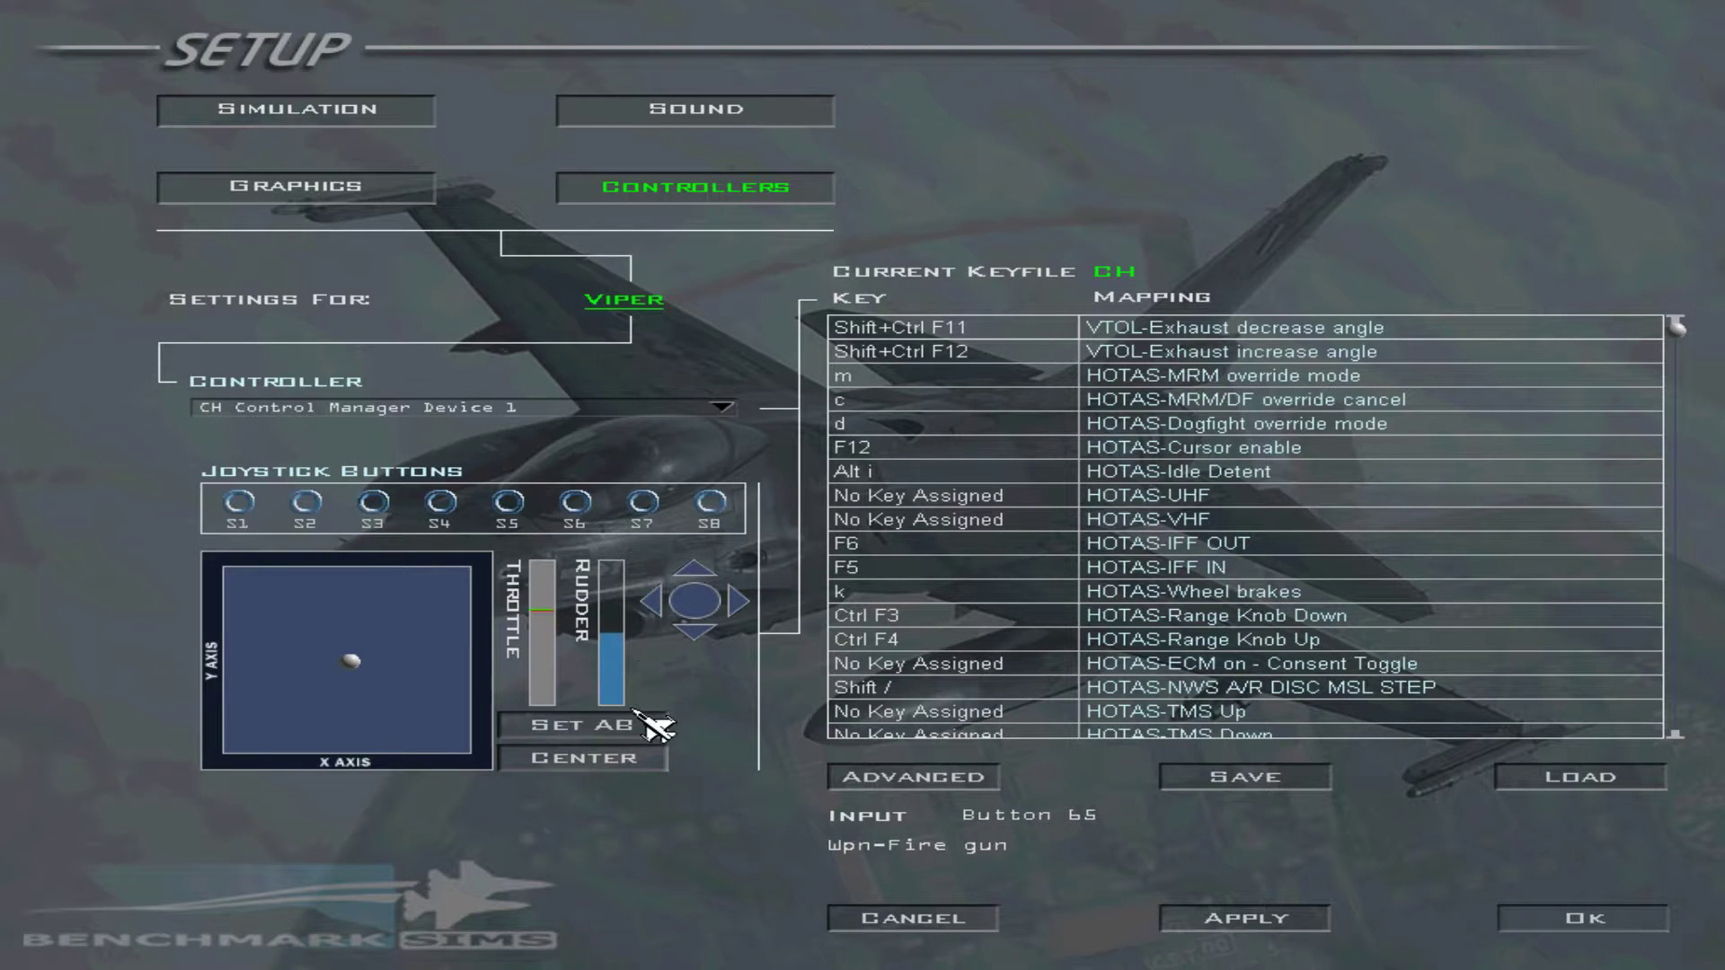
Step: Assign the Throttle Axis to Z Axis - CH Control Manager Device 1 (2) in the advanced options
click(917, 778)
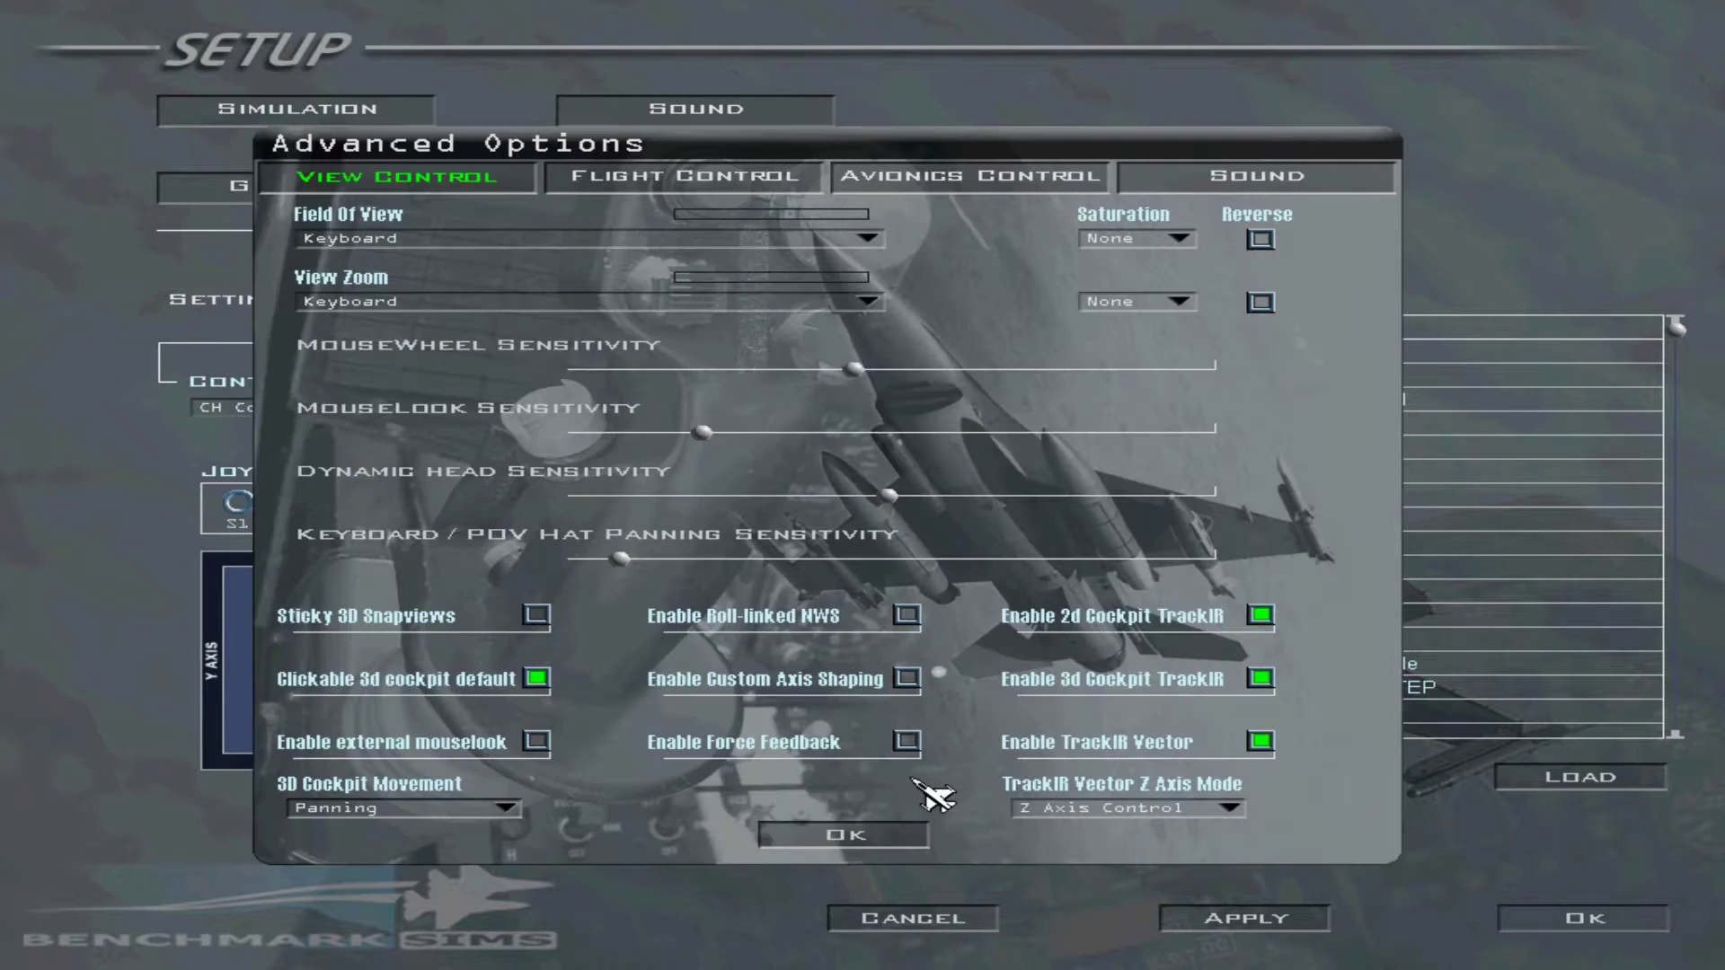
click(640, 185)
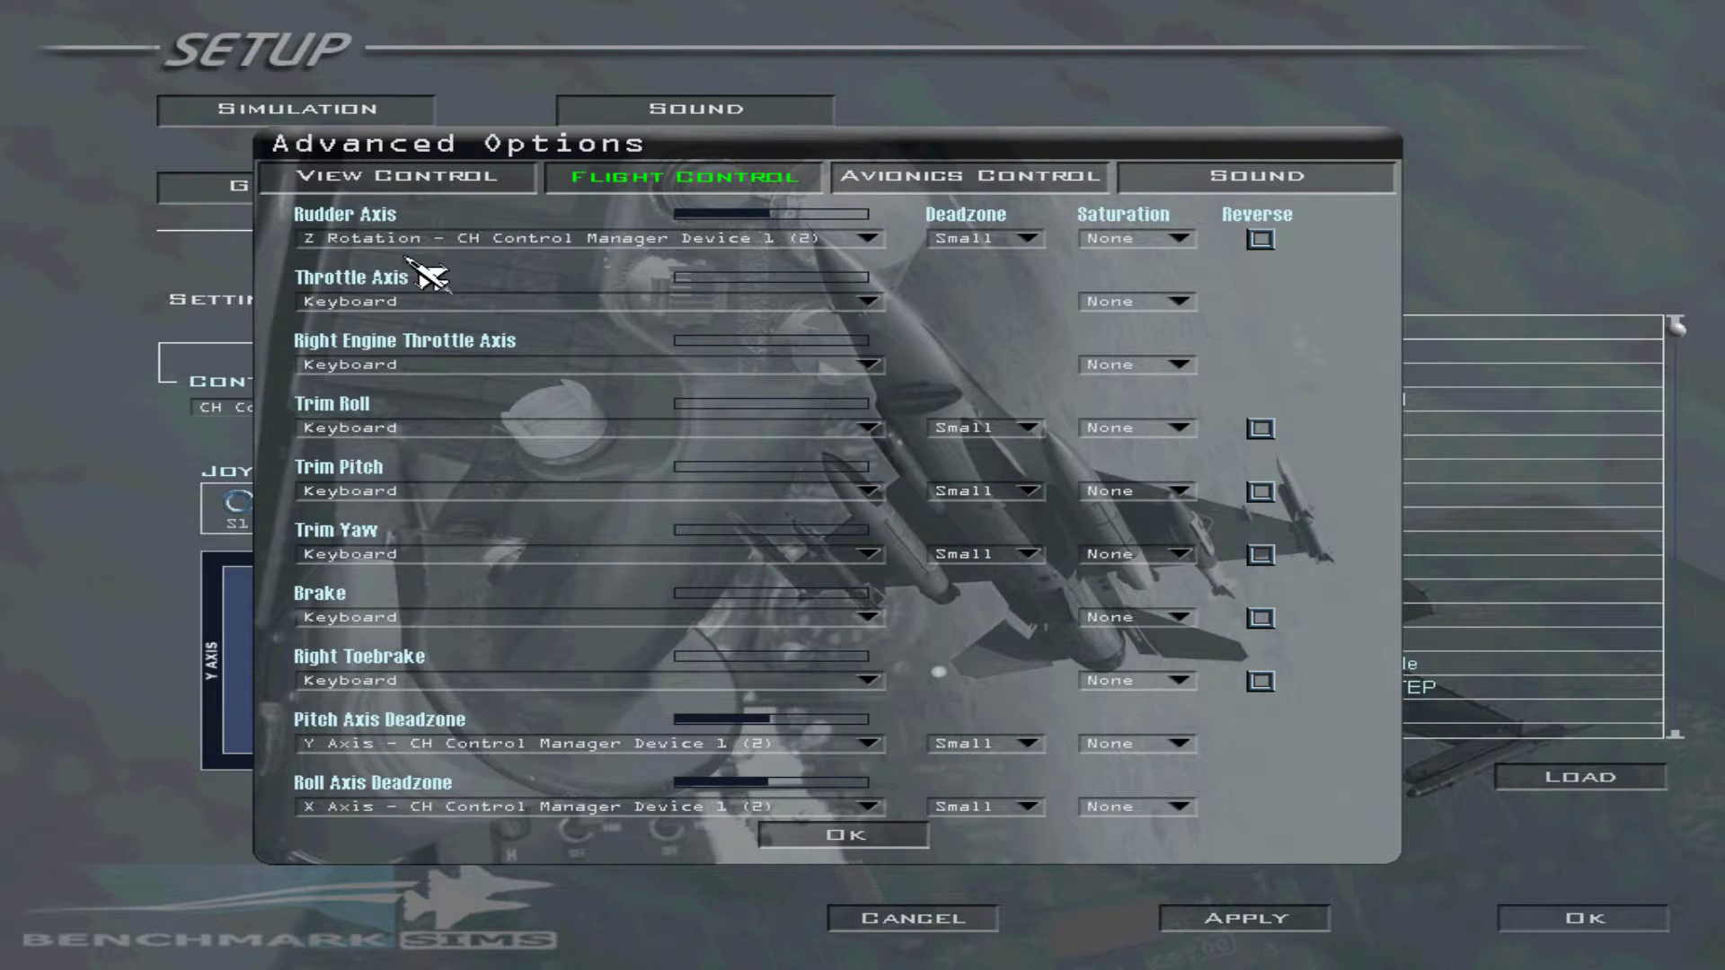
click(403, 301)
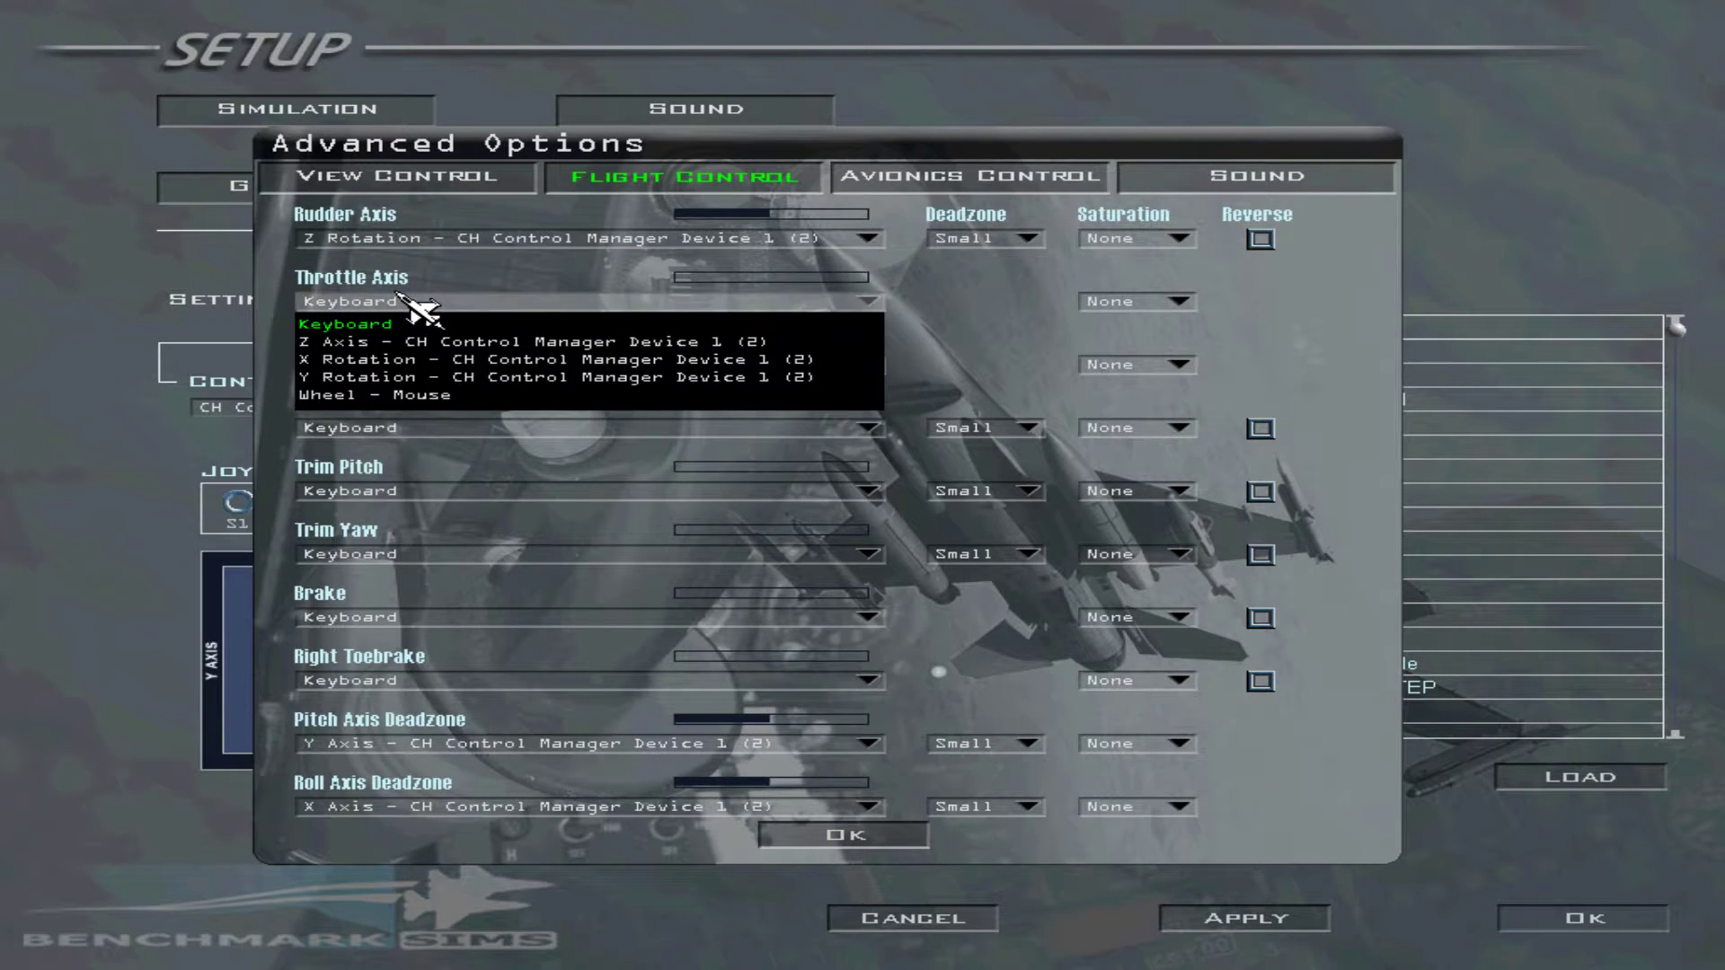
click(409, 360)
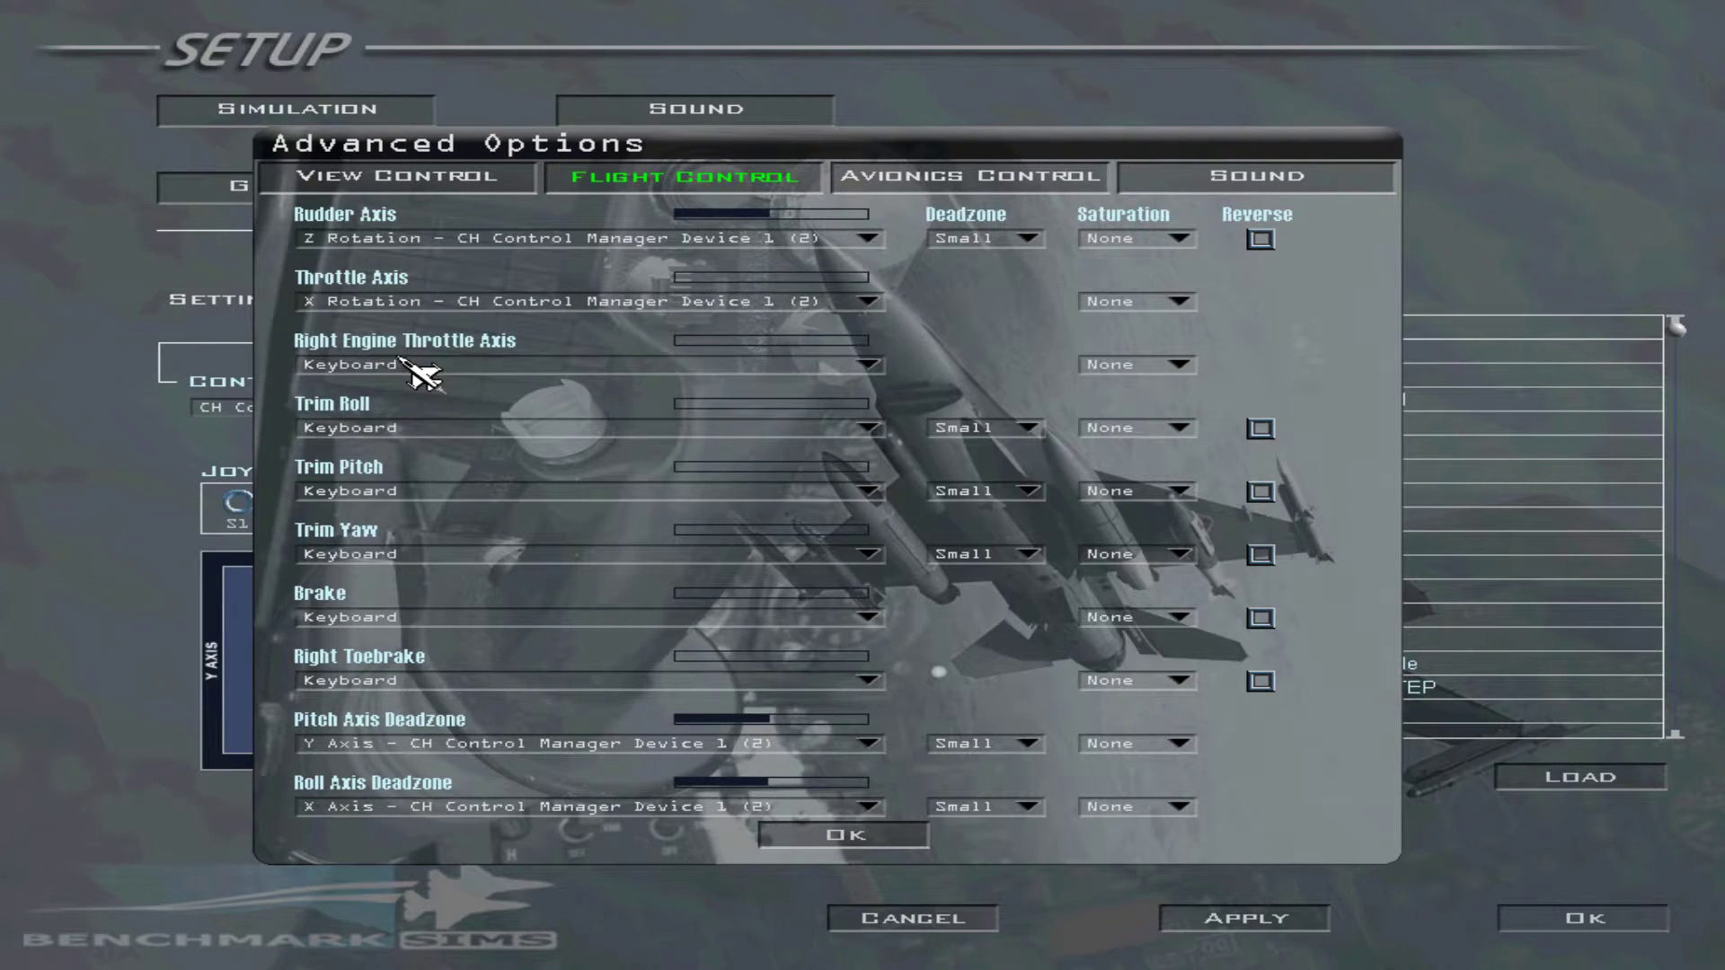
click(379, 306)
click(377, 342)
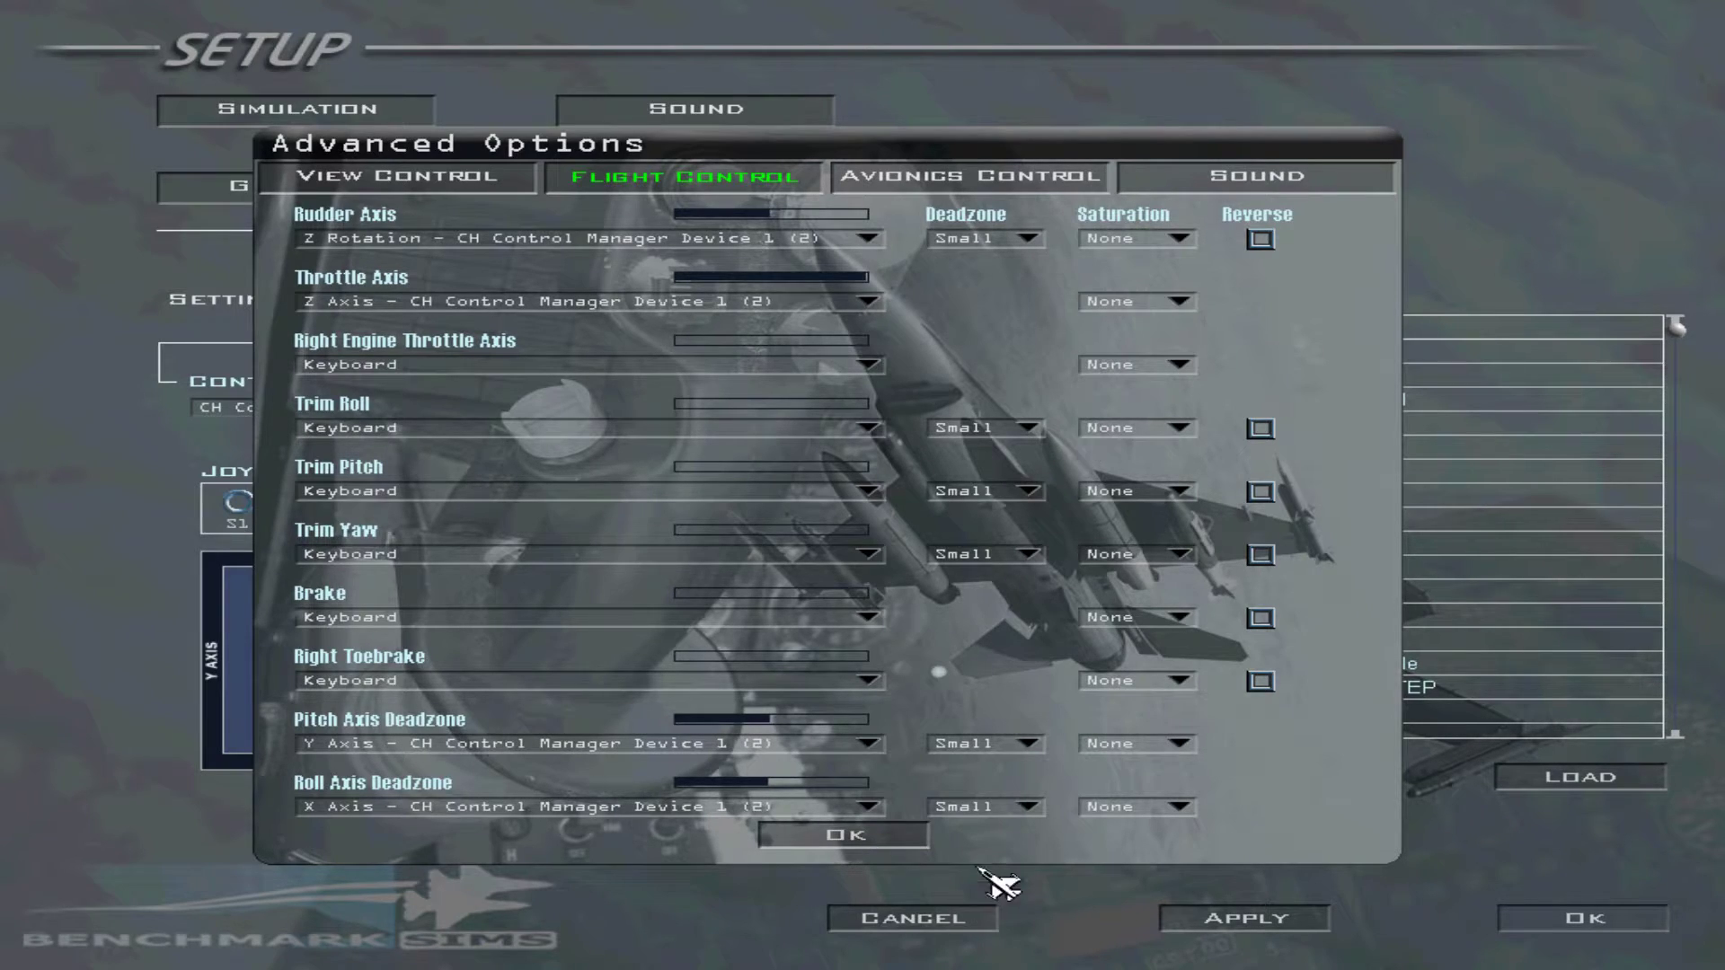
click(849, 836)
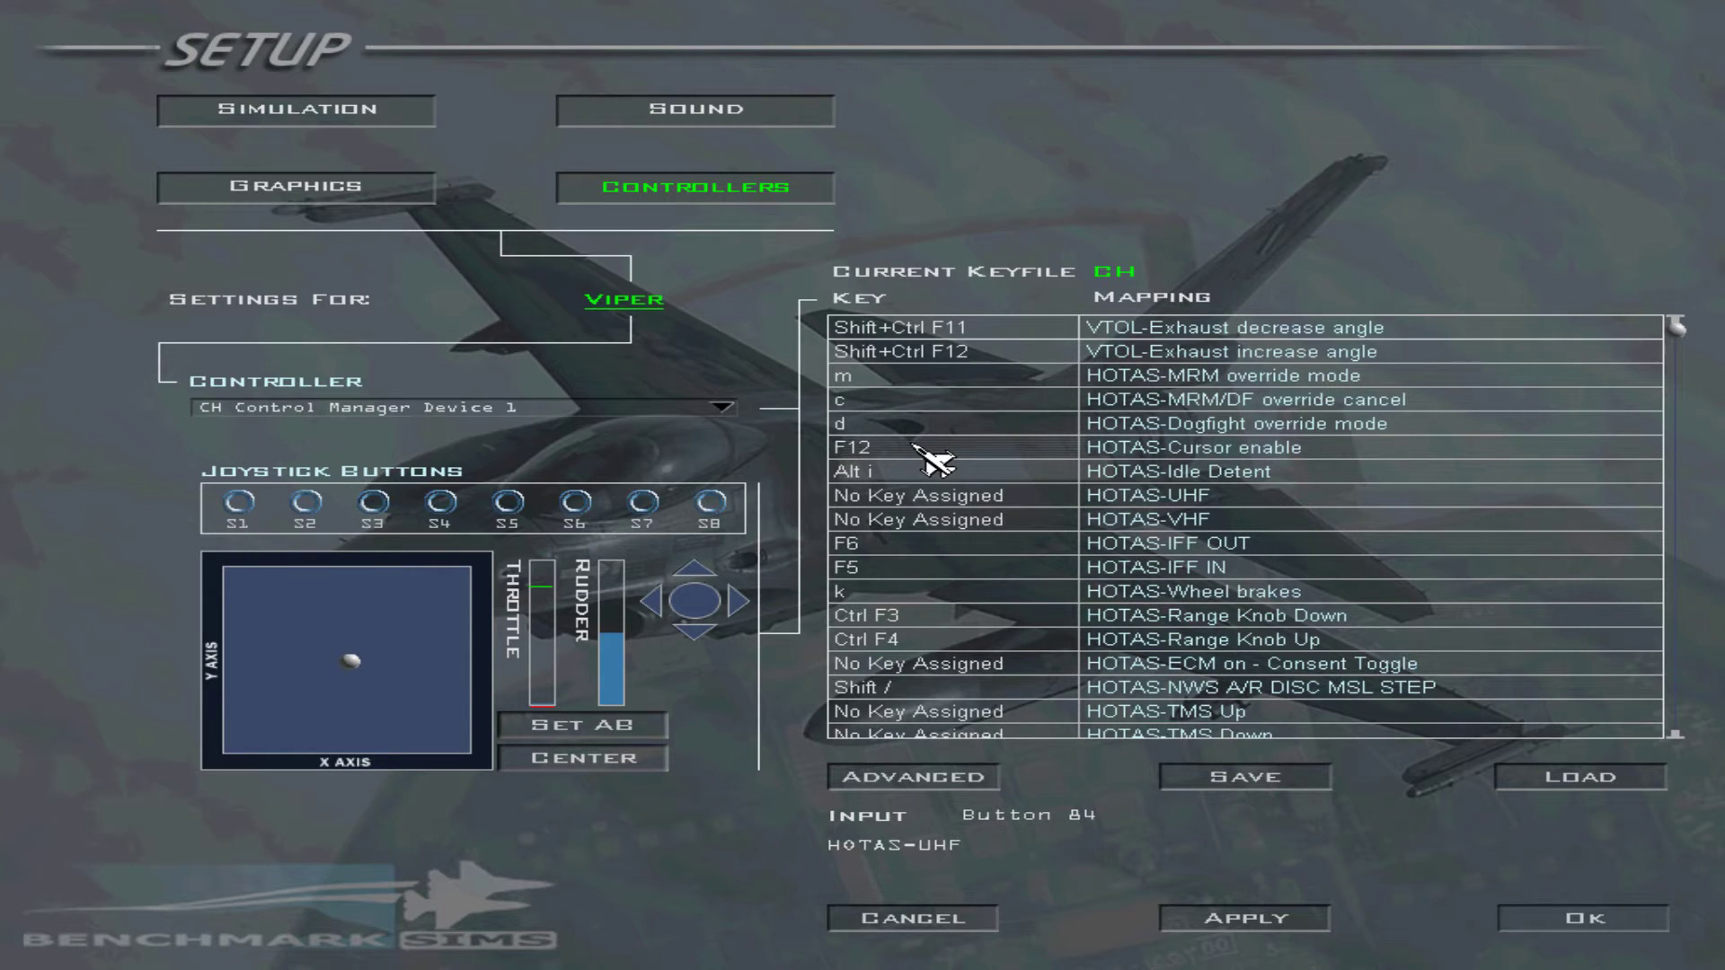
scroll(1238, 654, down, 1)
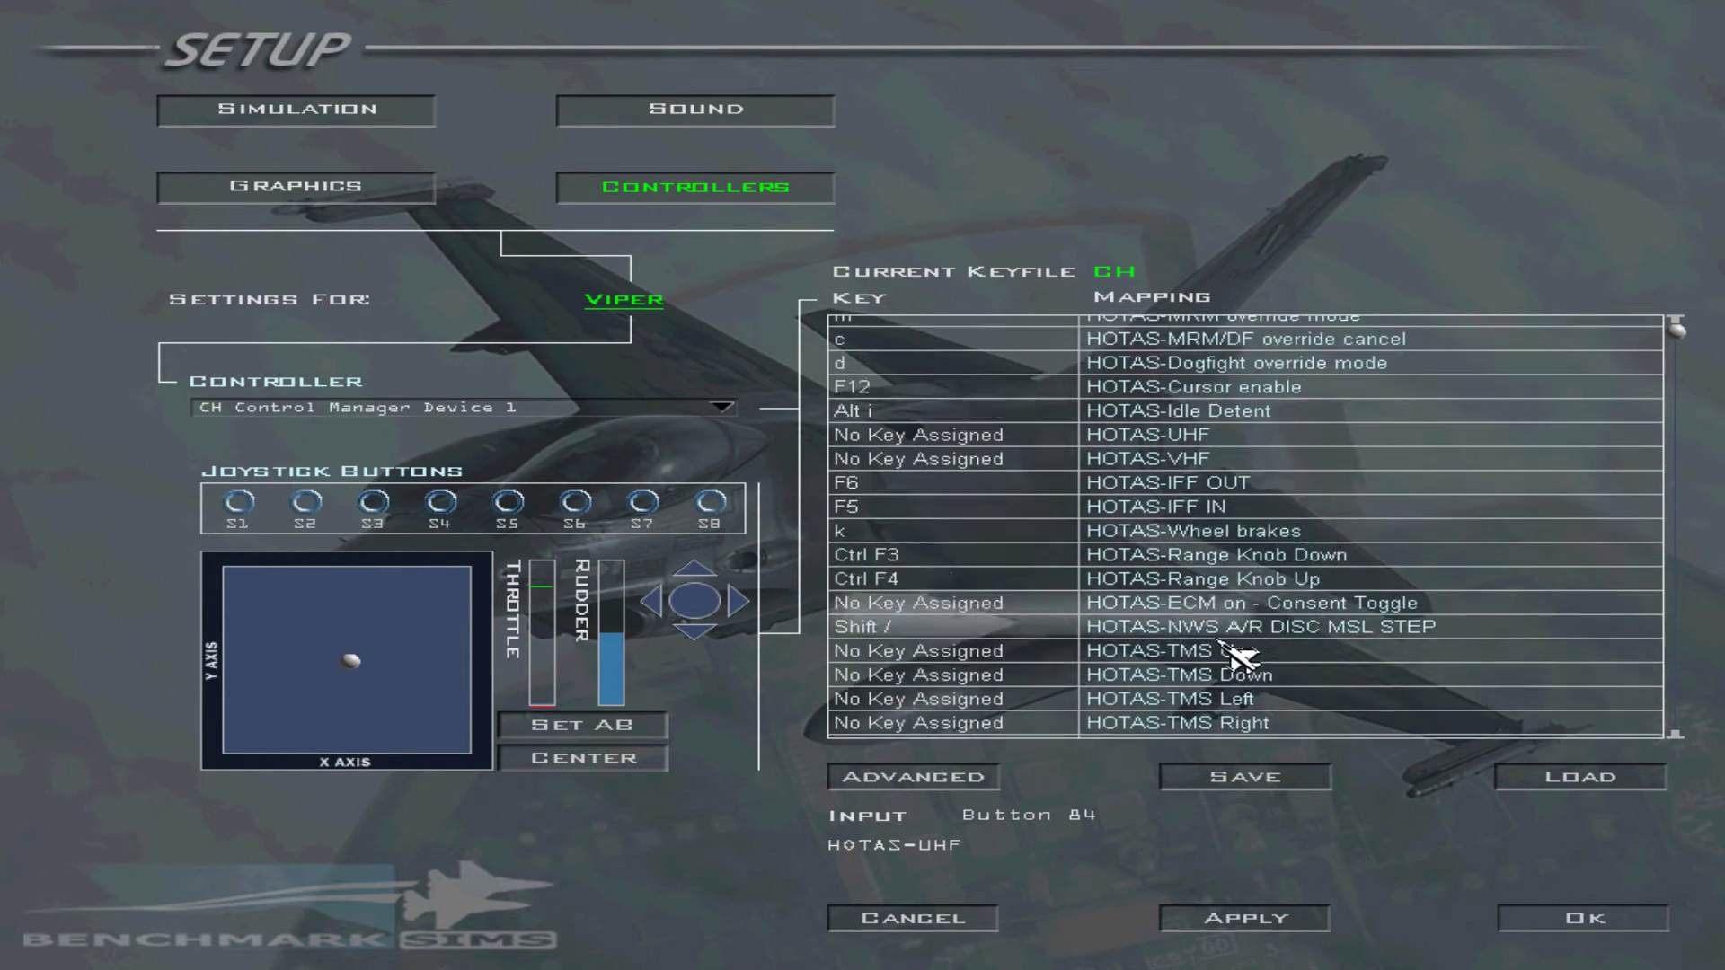
scroll(1195, 683, down, 5)
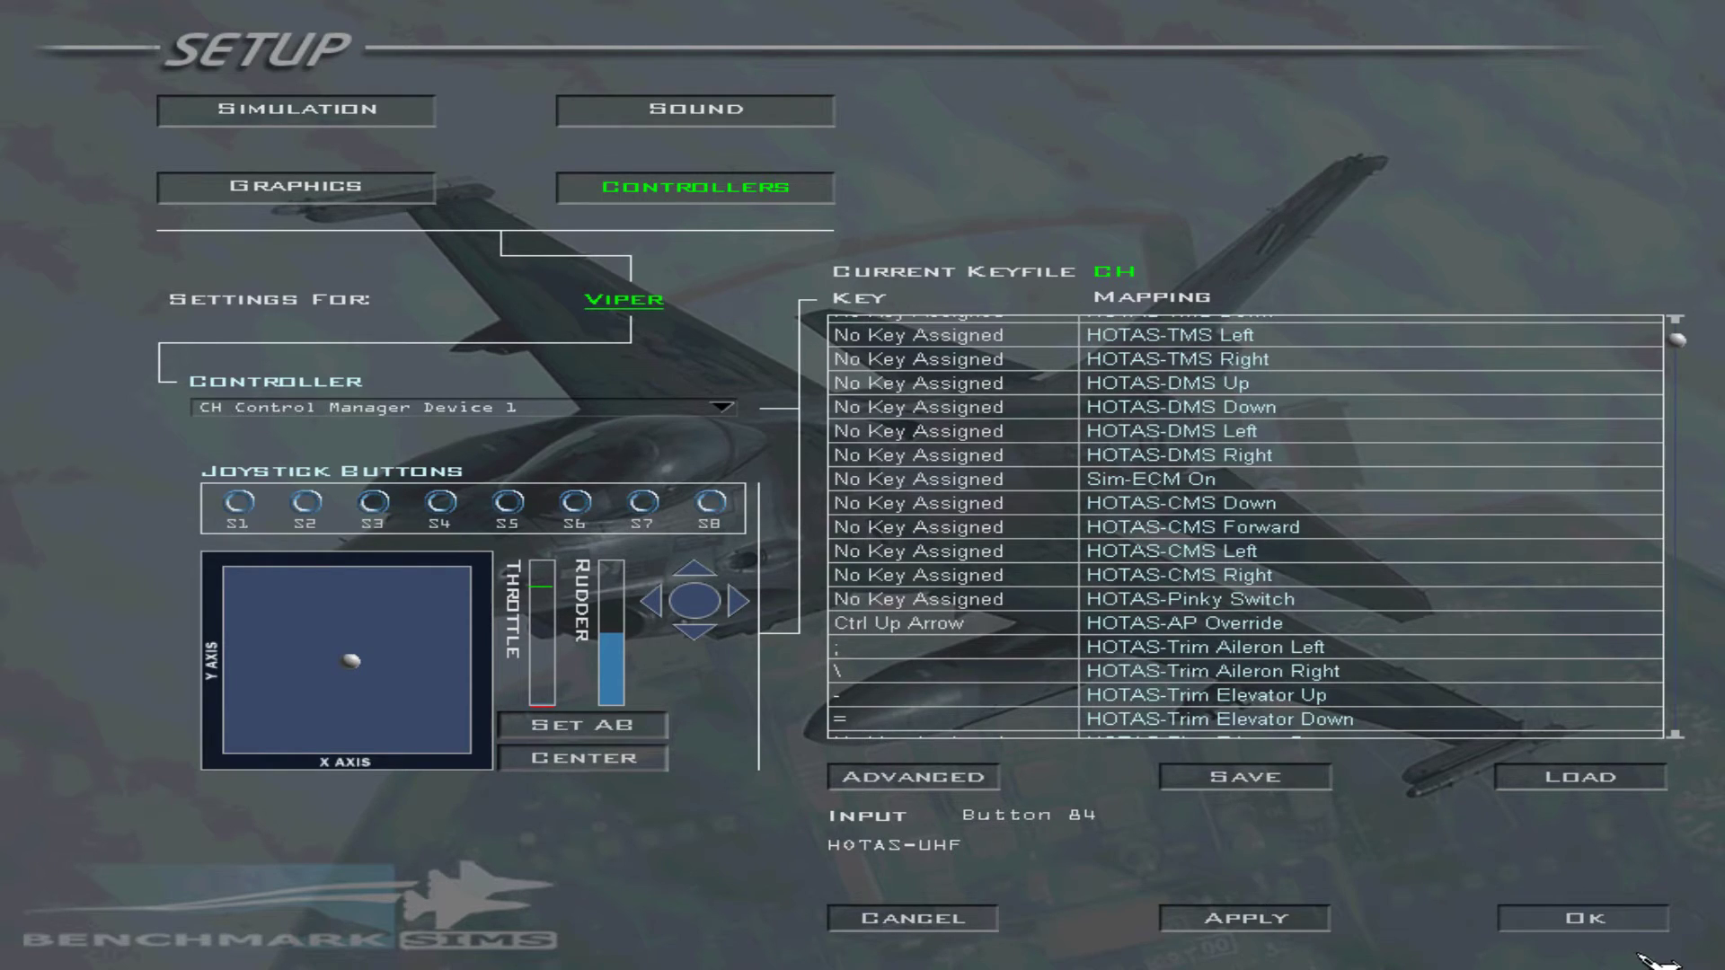
Step: Leave Setup with OK and reopen it from the main menu
click(1543, 926)
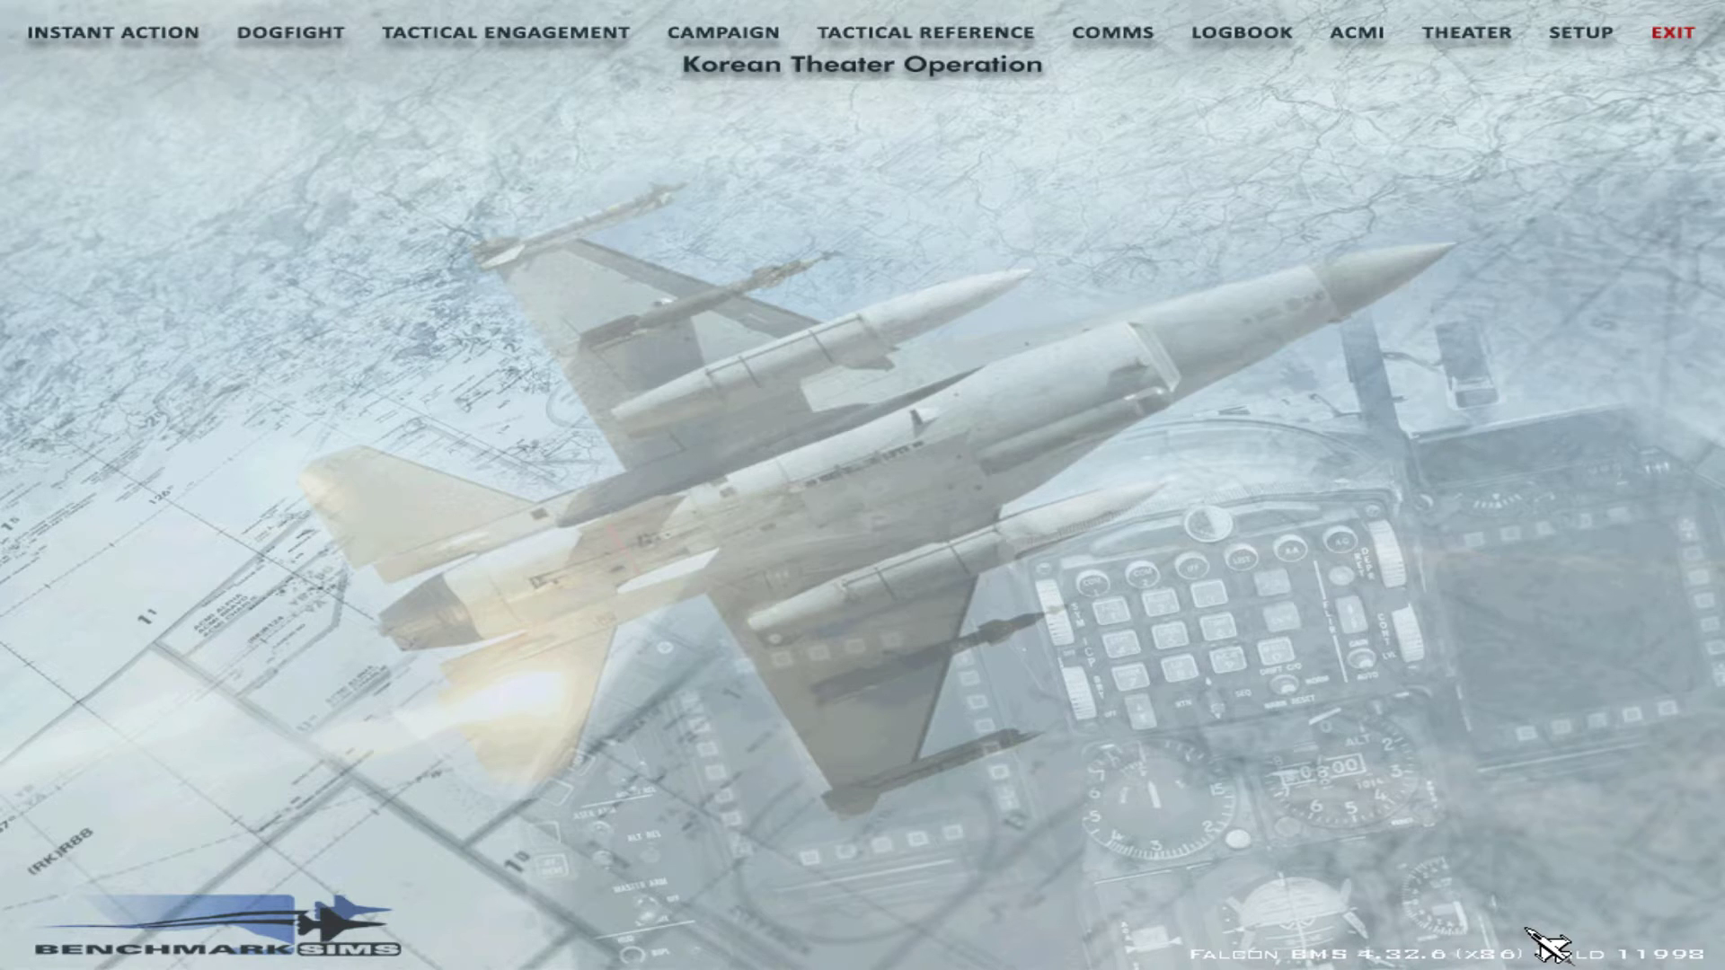
click(1590, 54)
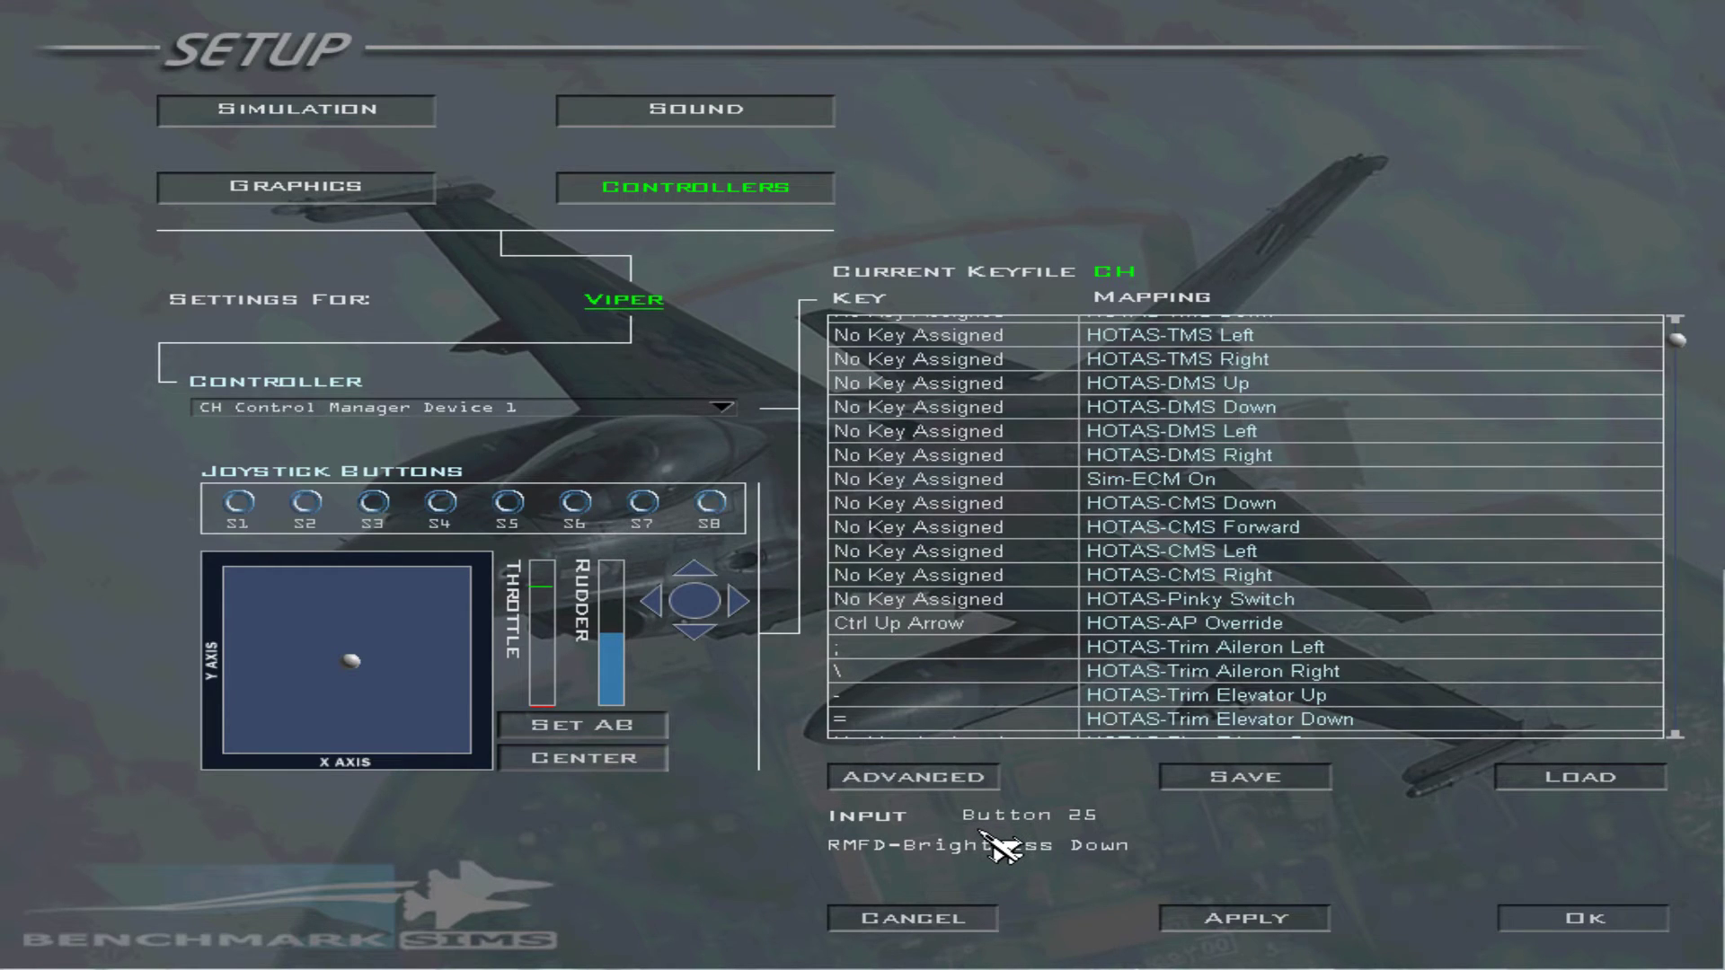
Step: Map HOTAS Button 25 to LMFD-Brightness Down
scroll(1000, 623, down, 2)
scroll(1000, 623, down, 10)
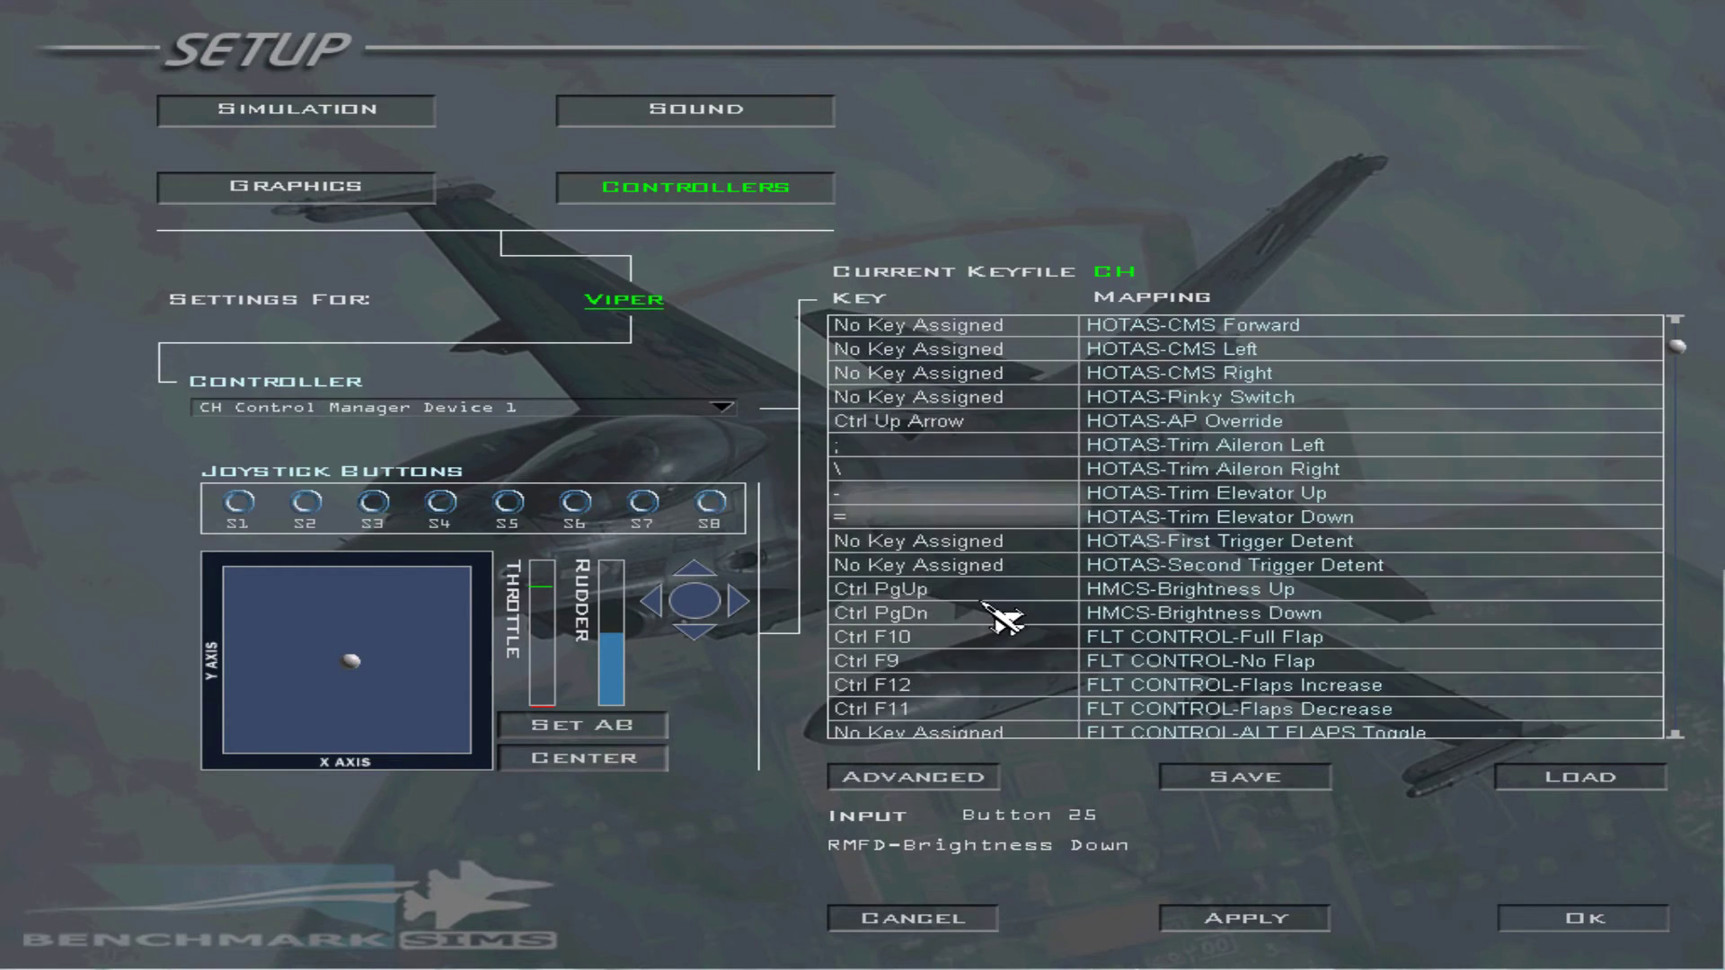
scroll(1005, 632, down, 9)
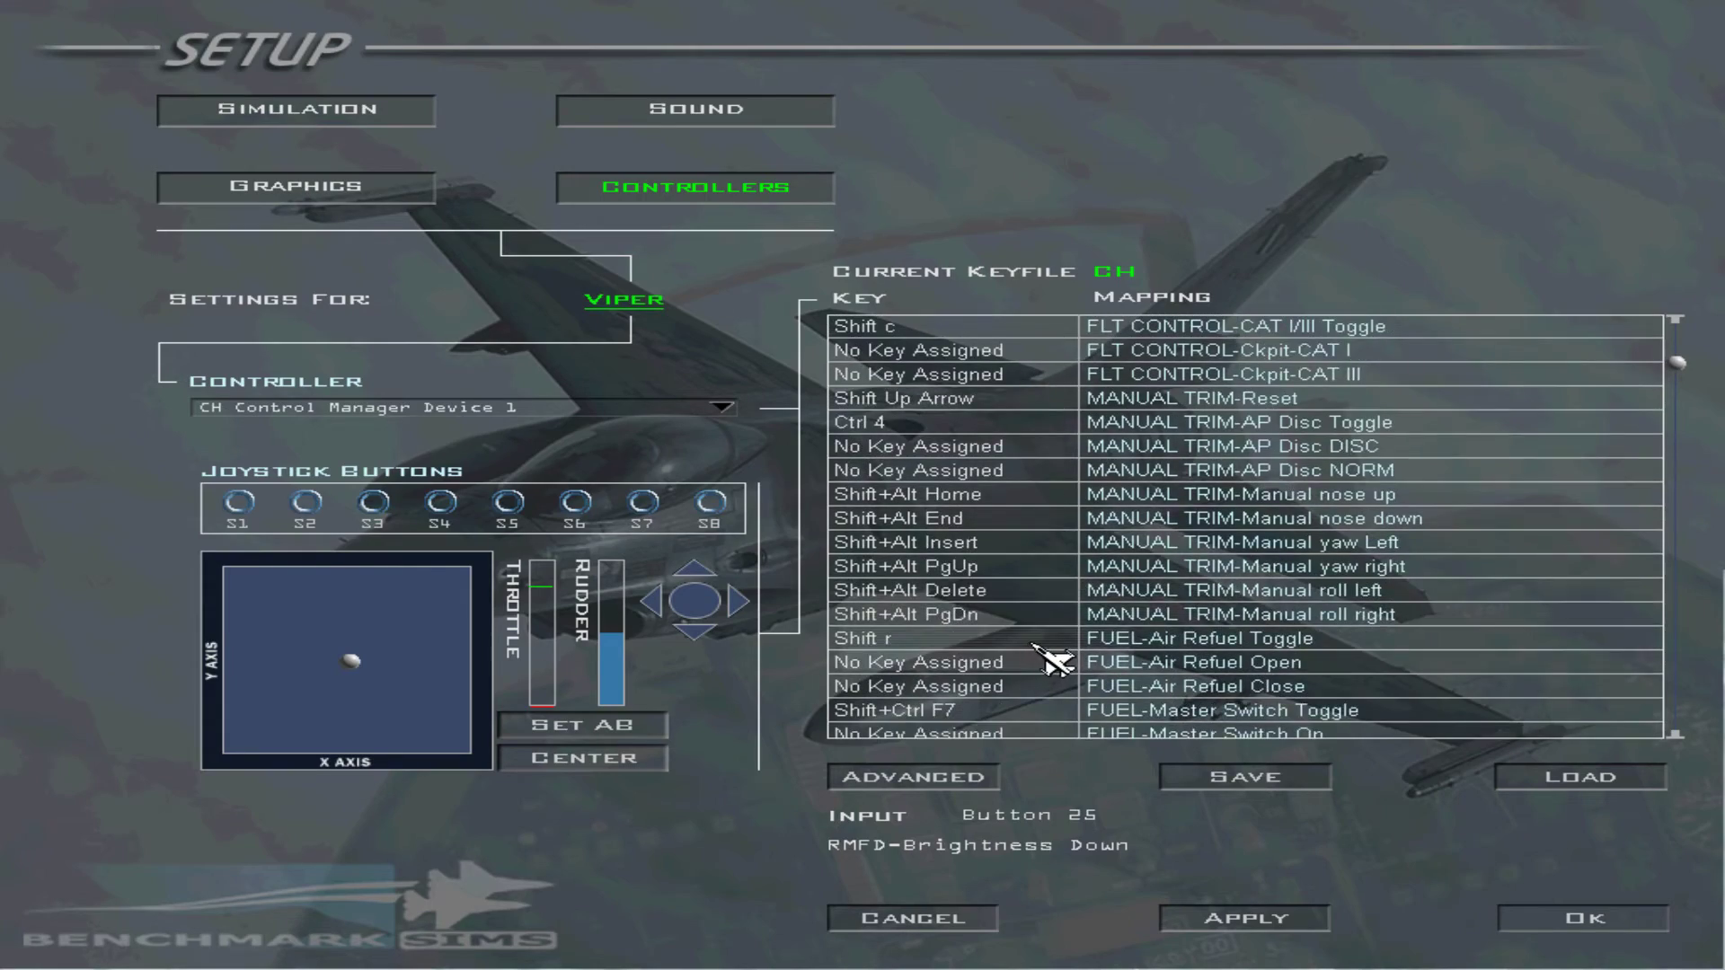
scroll(1007, 654, down, 9)
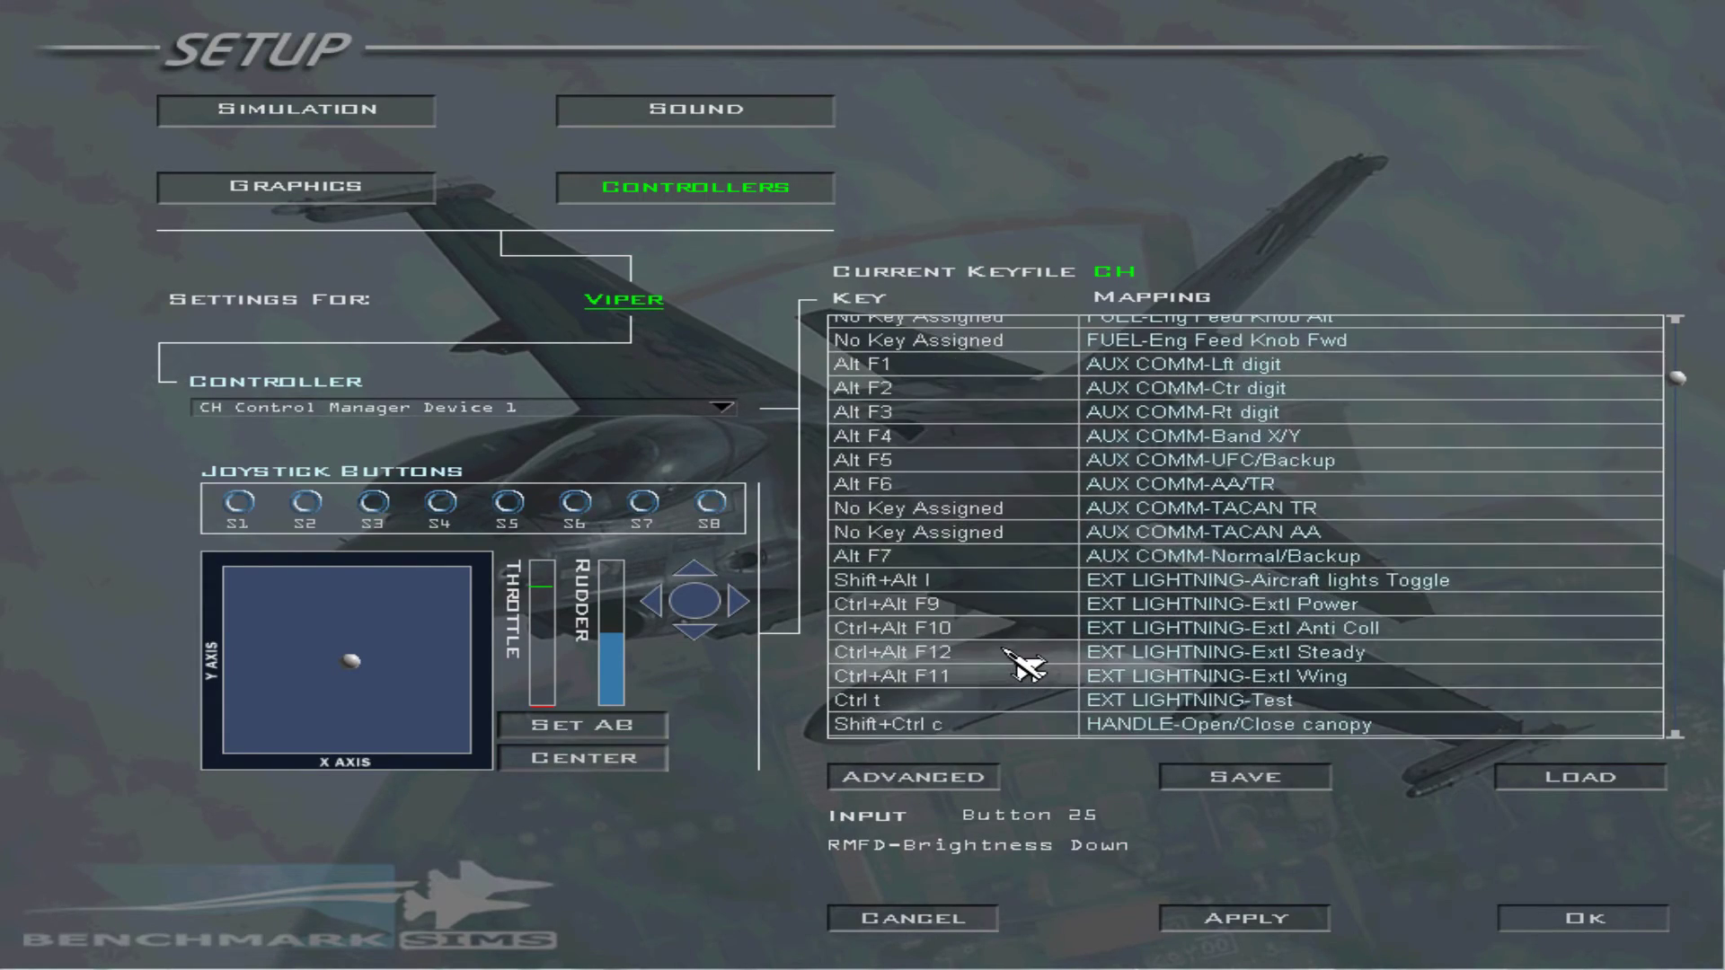
scroll(1076, 666, down, 11)
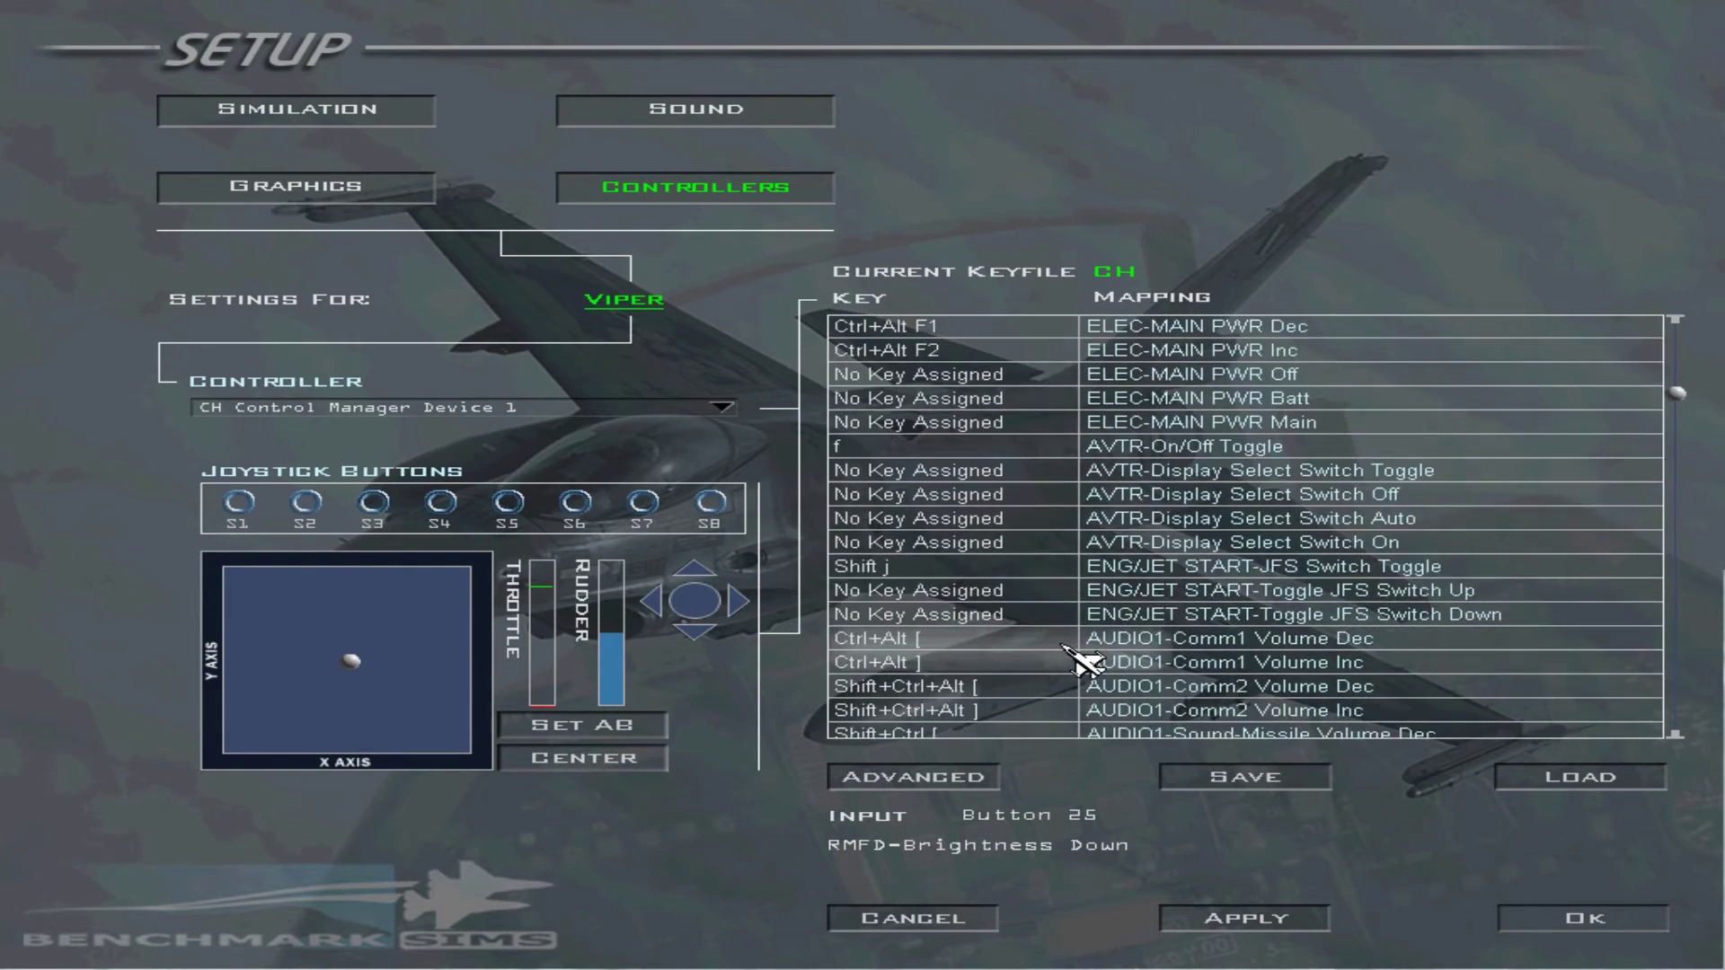
scroll(1074, 669, down, 3)
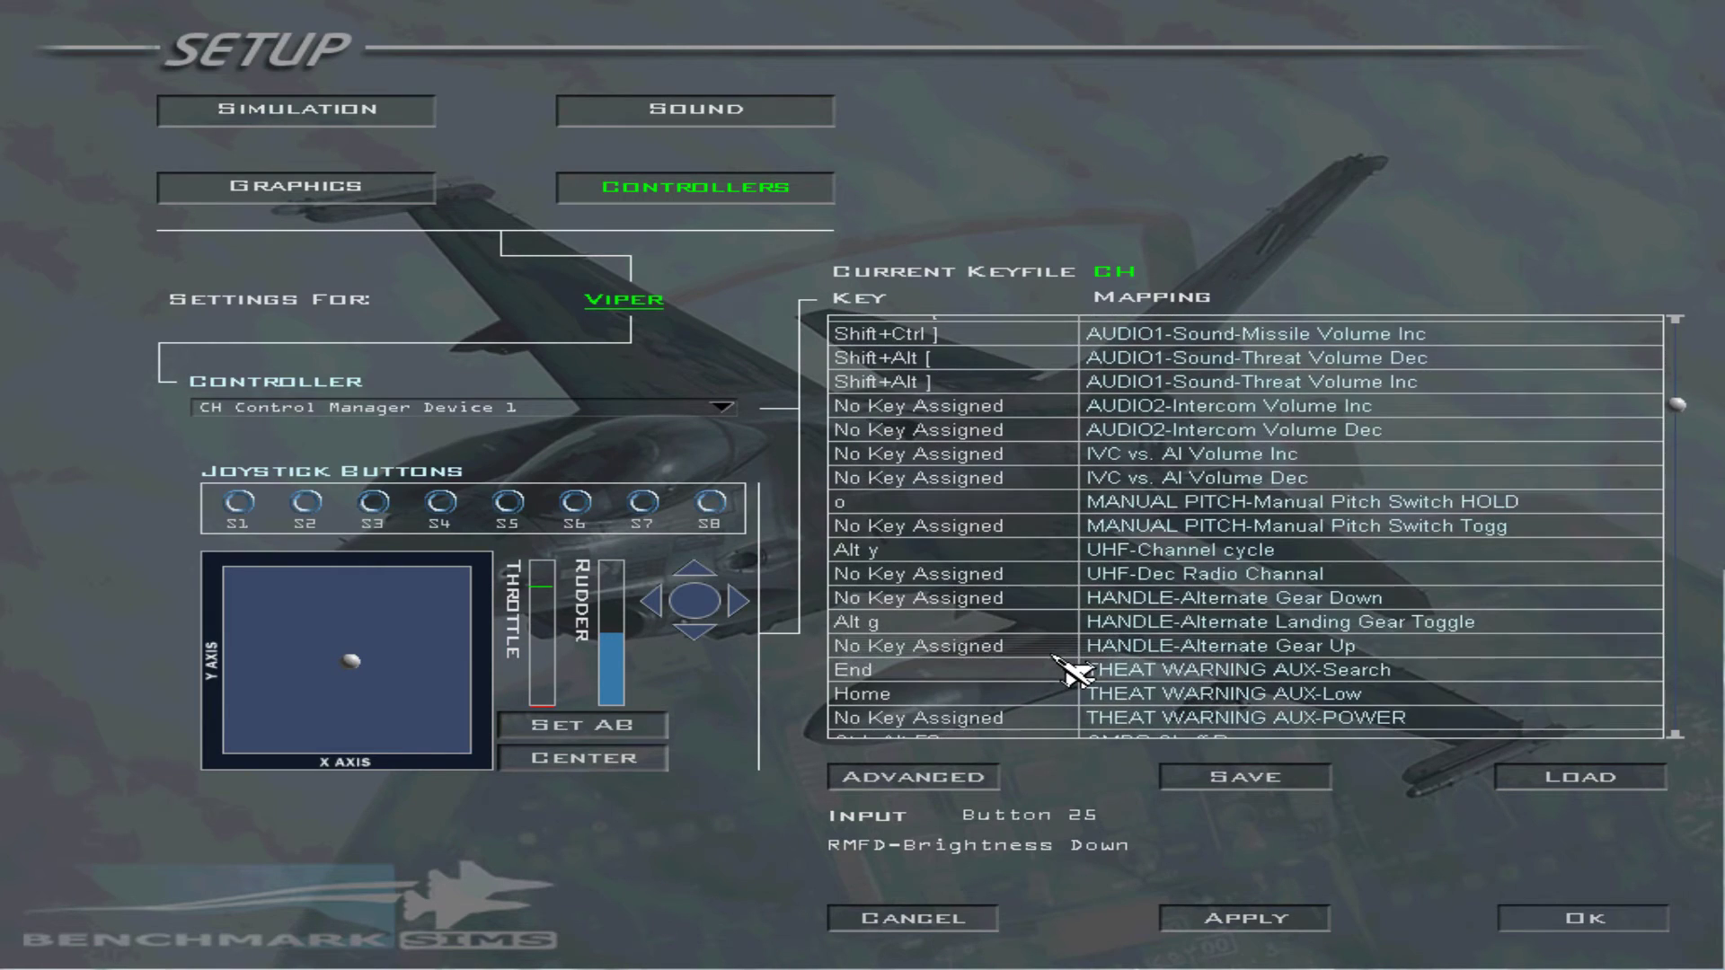
scroll(1076, 670, down, 3)
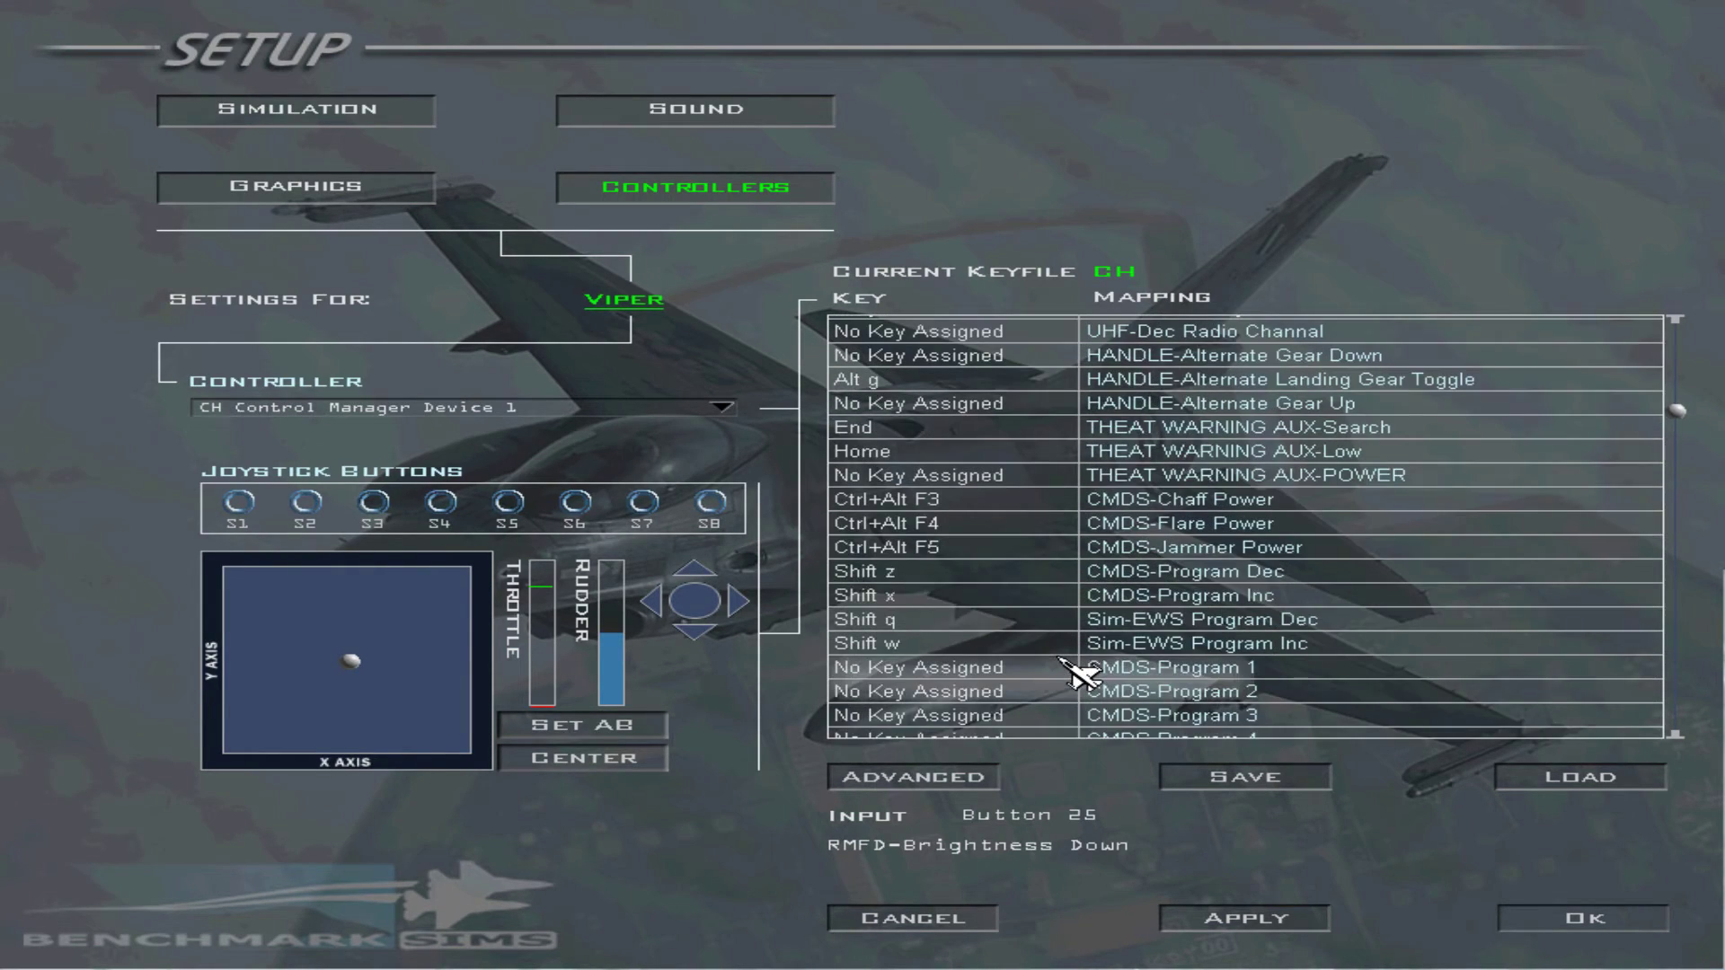
scroll(1076, 670, down, 13)
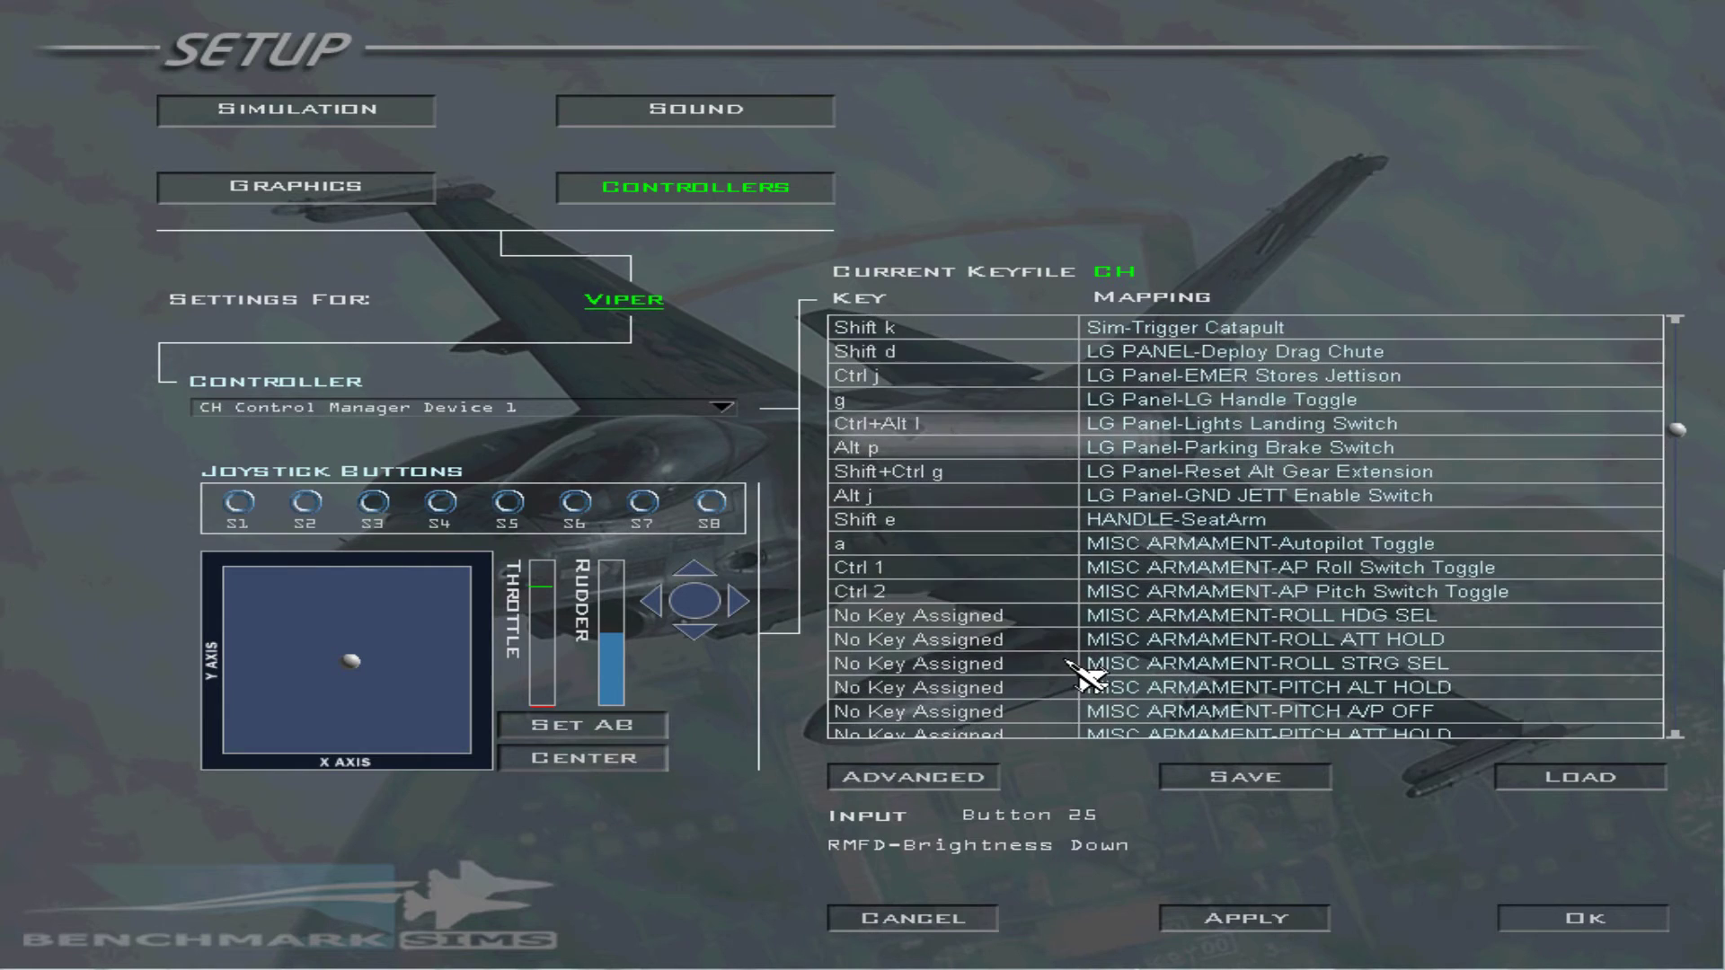
scroll(1076, 669, down, 9)
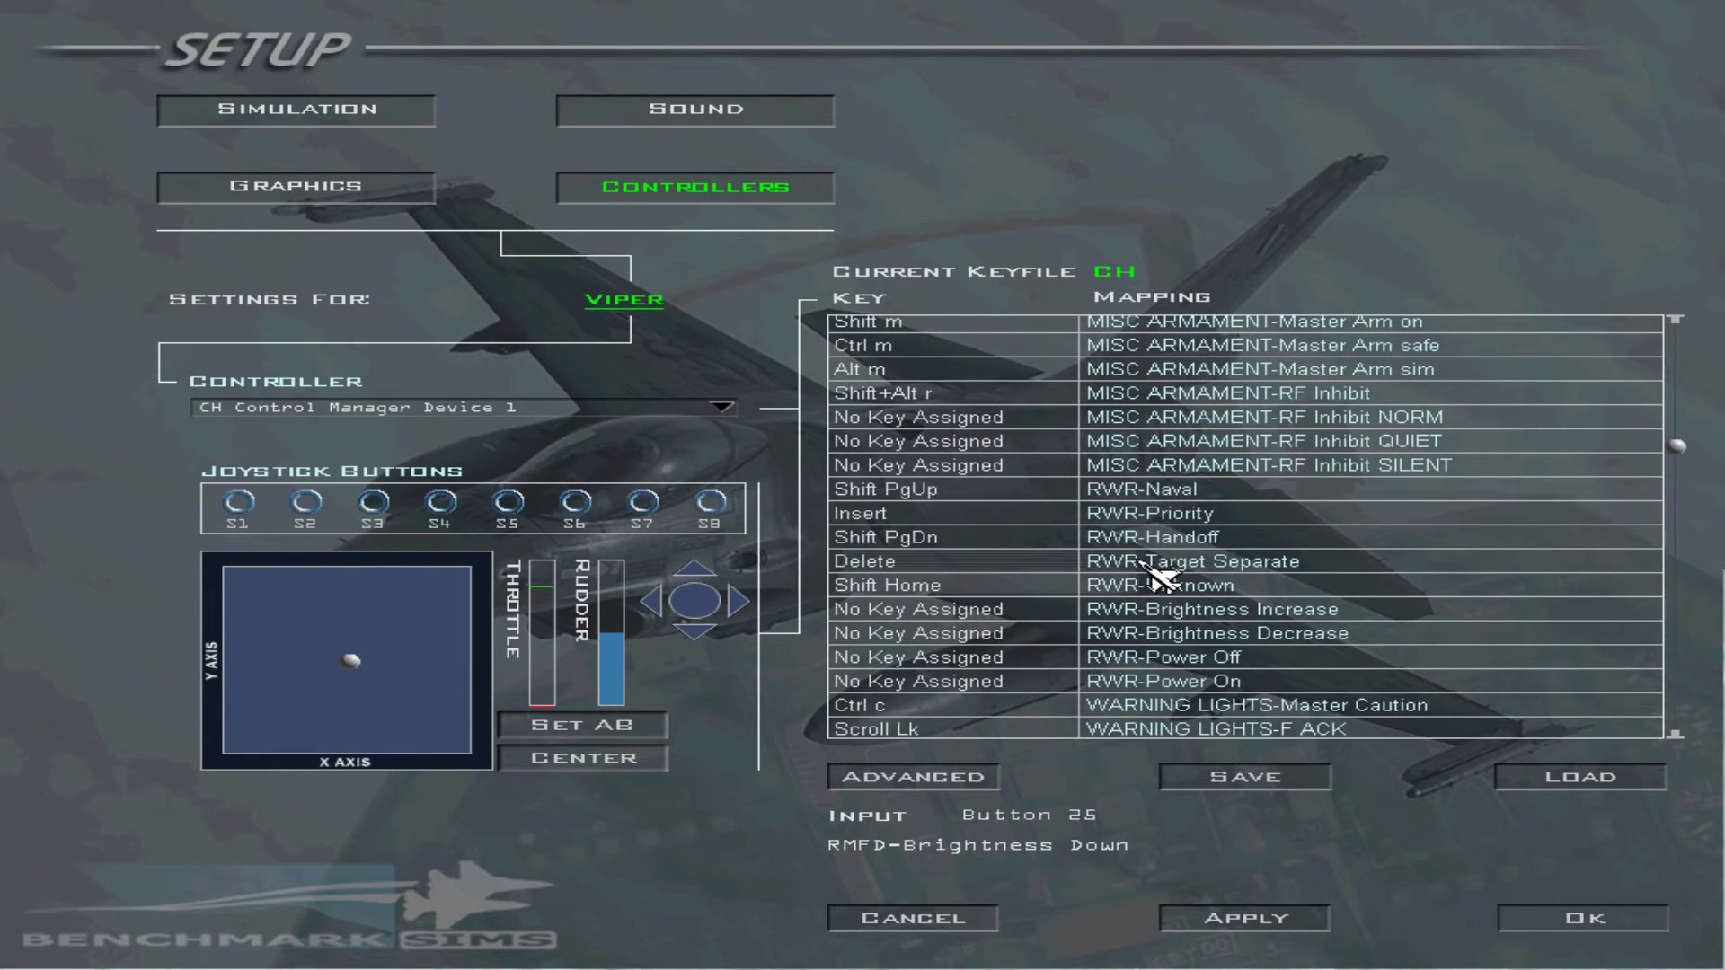
scroll(1153, 573, down, 2)
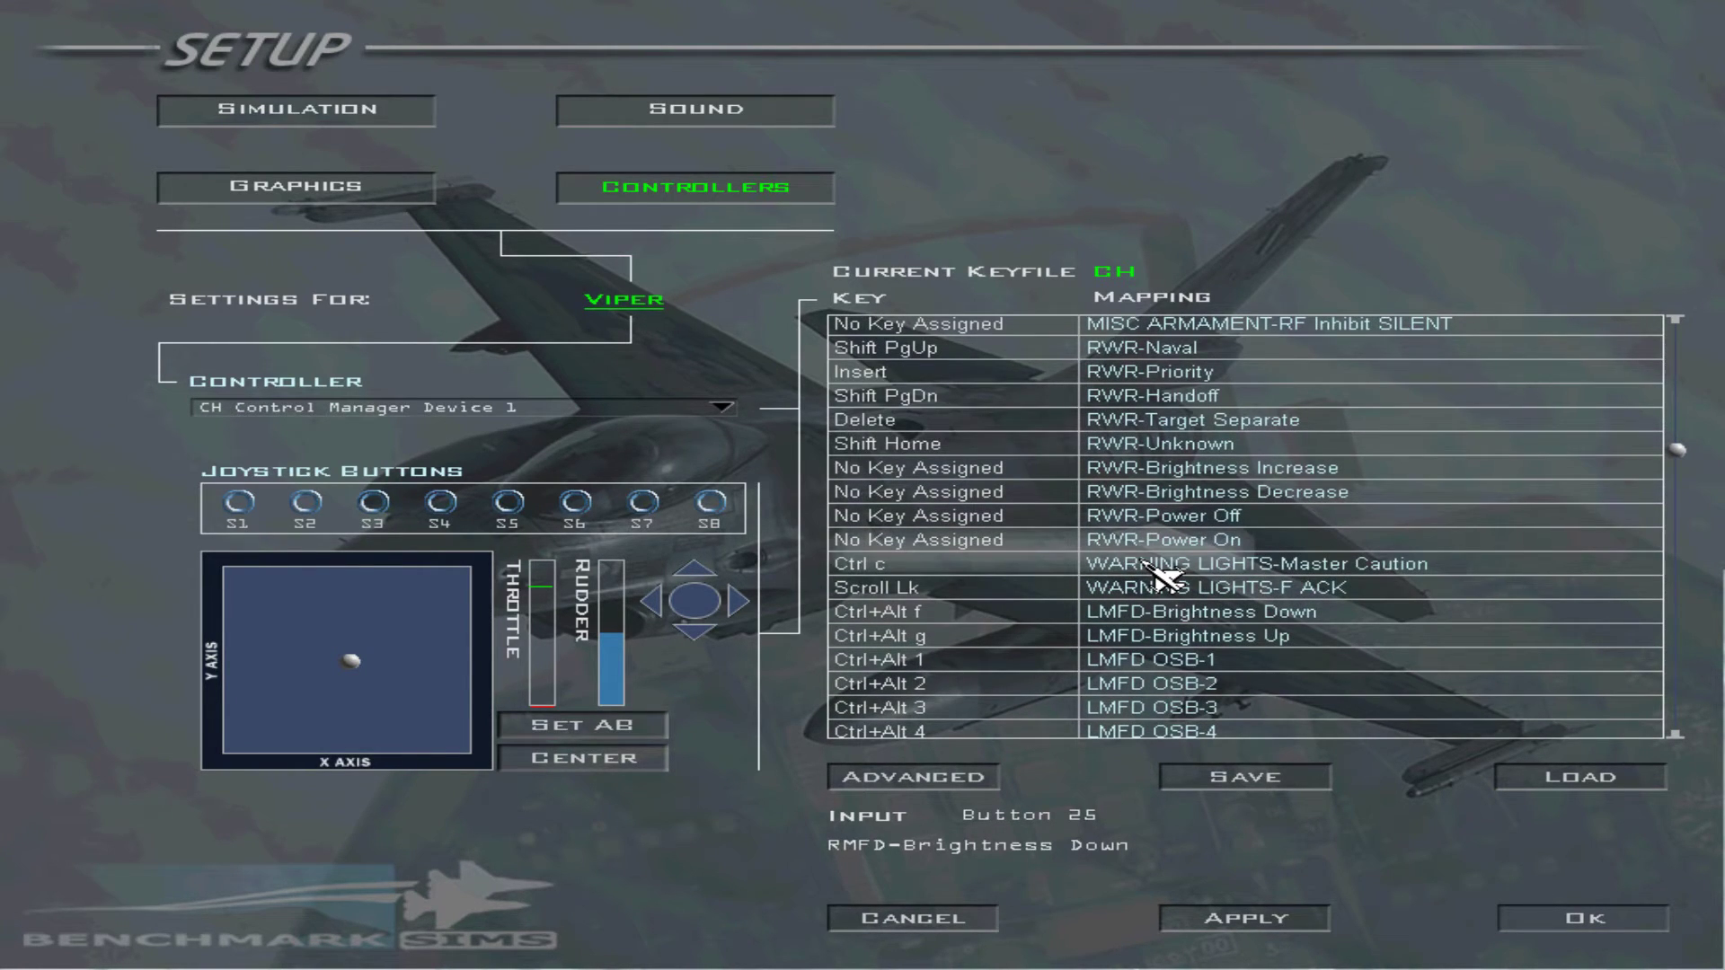
scroll(1152, 574, down, 4)
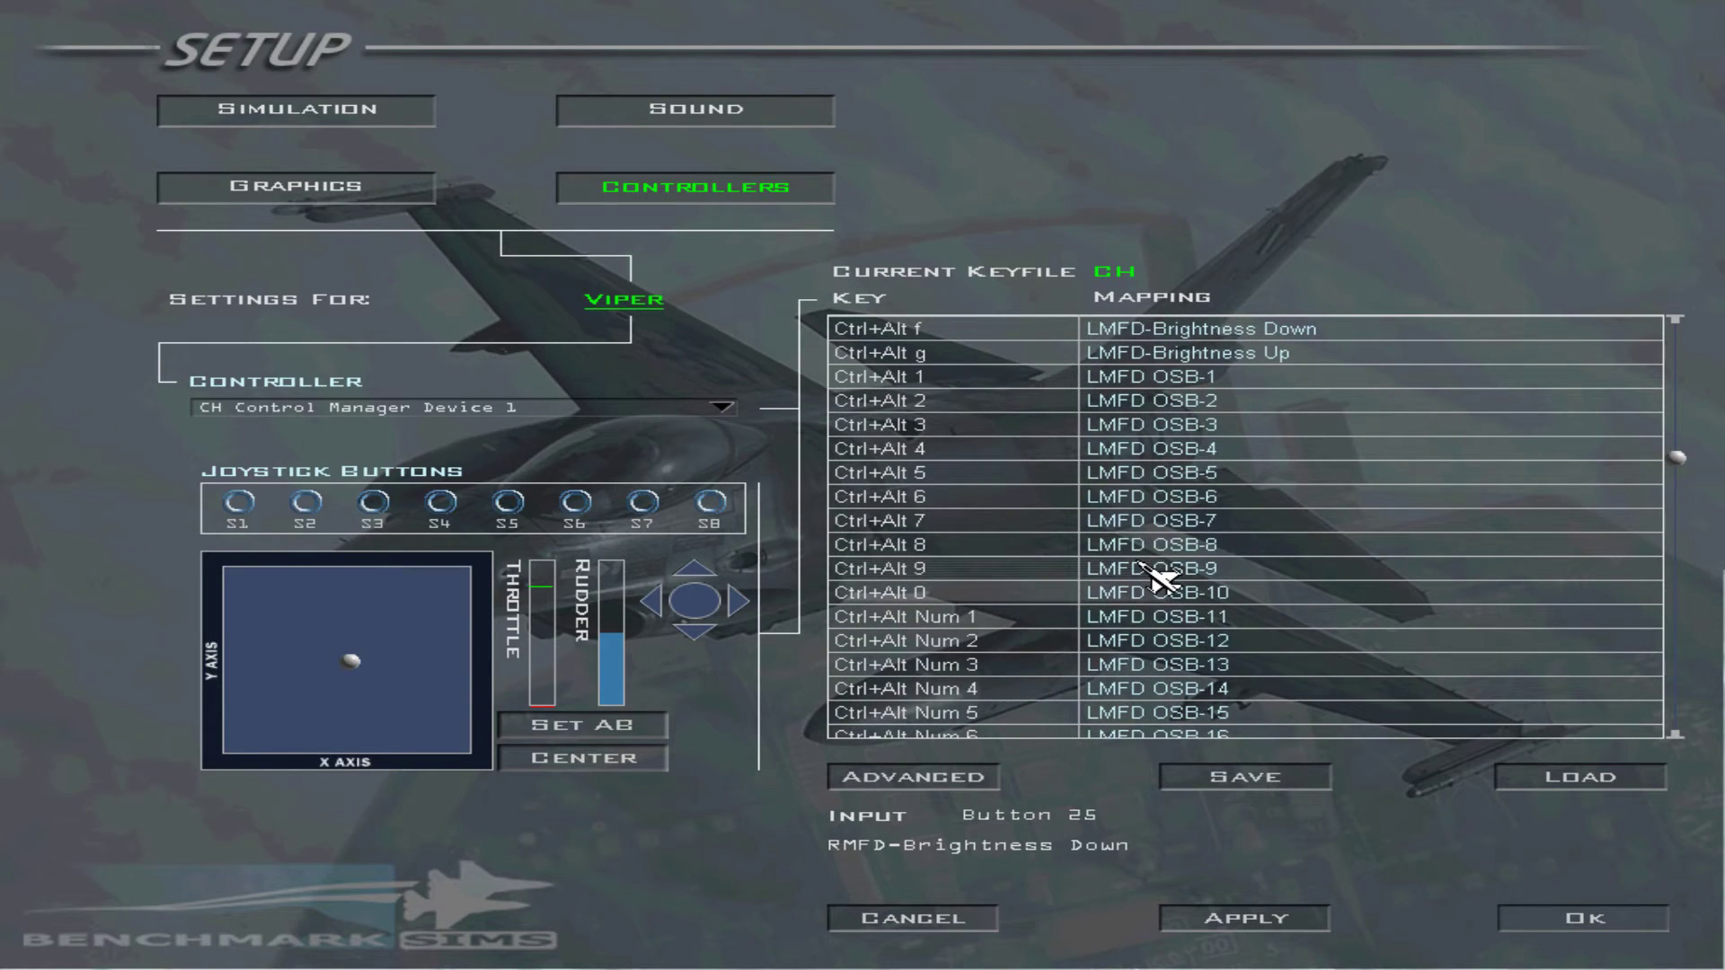
scroll(1153, 520, up, 1)
scroll(1141, 512, up, 1)
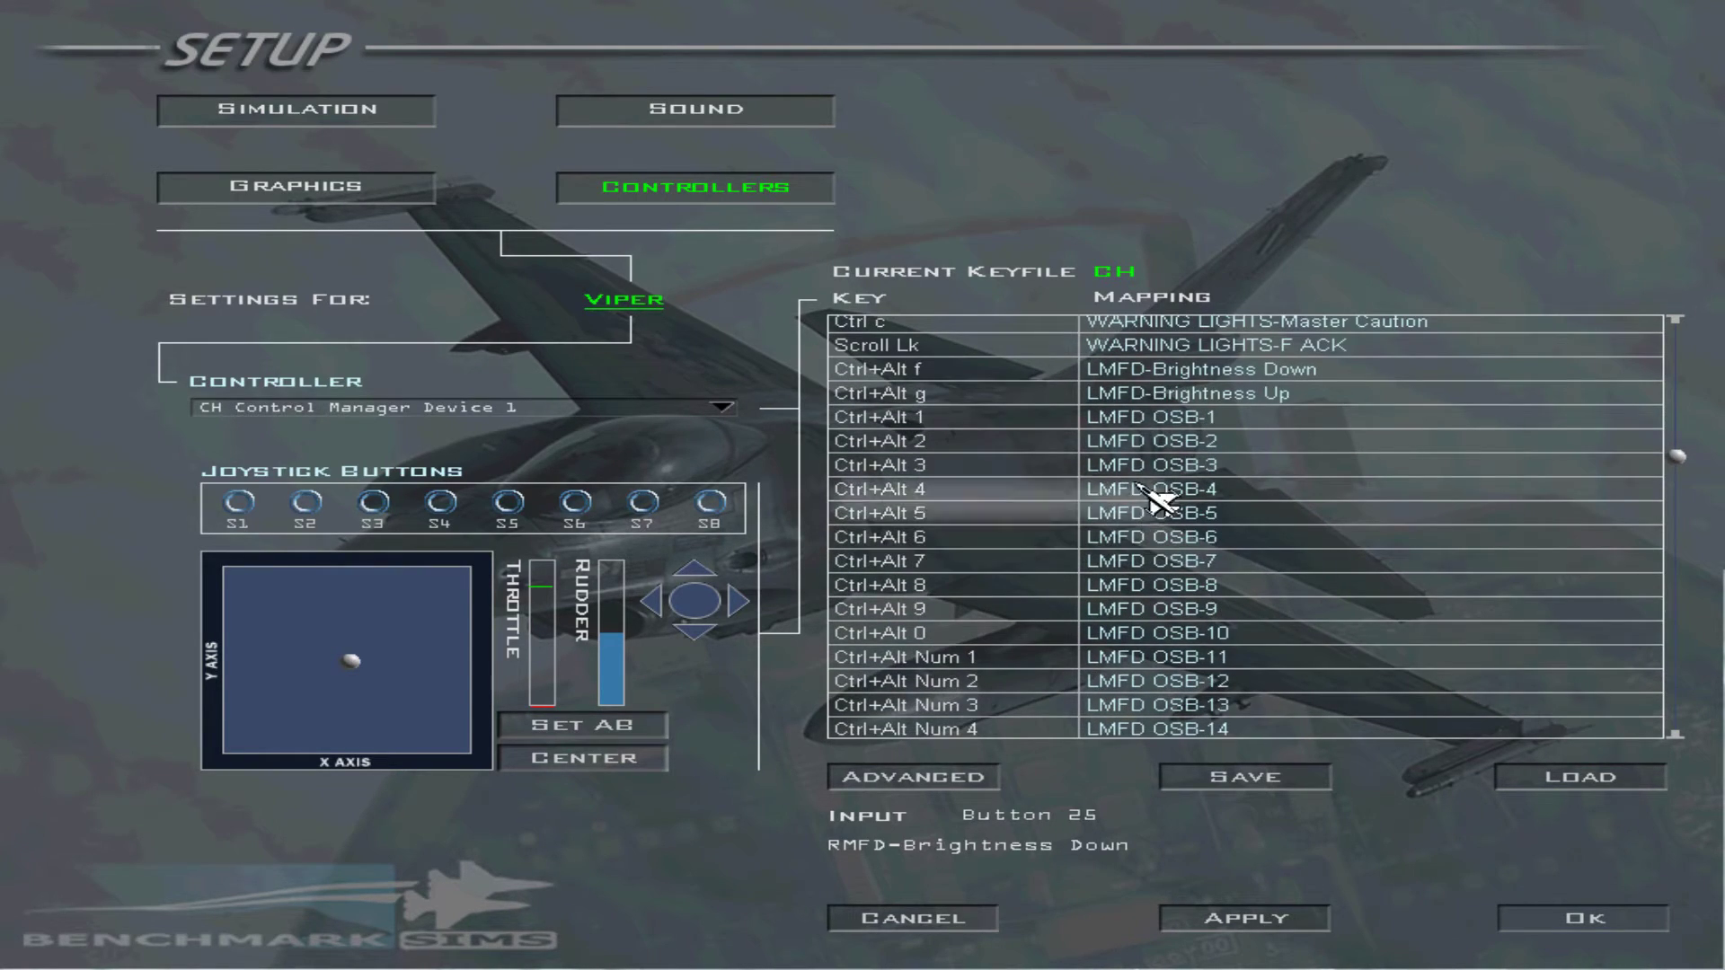
click(1136, 372)
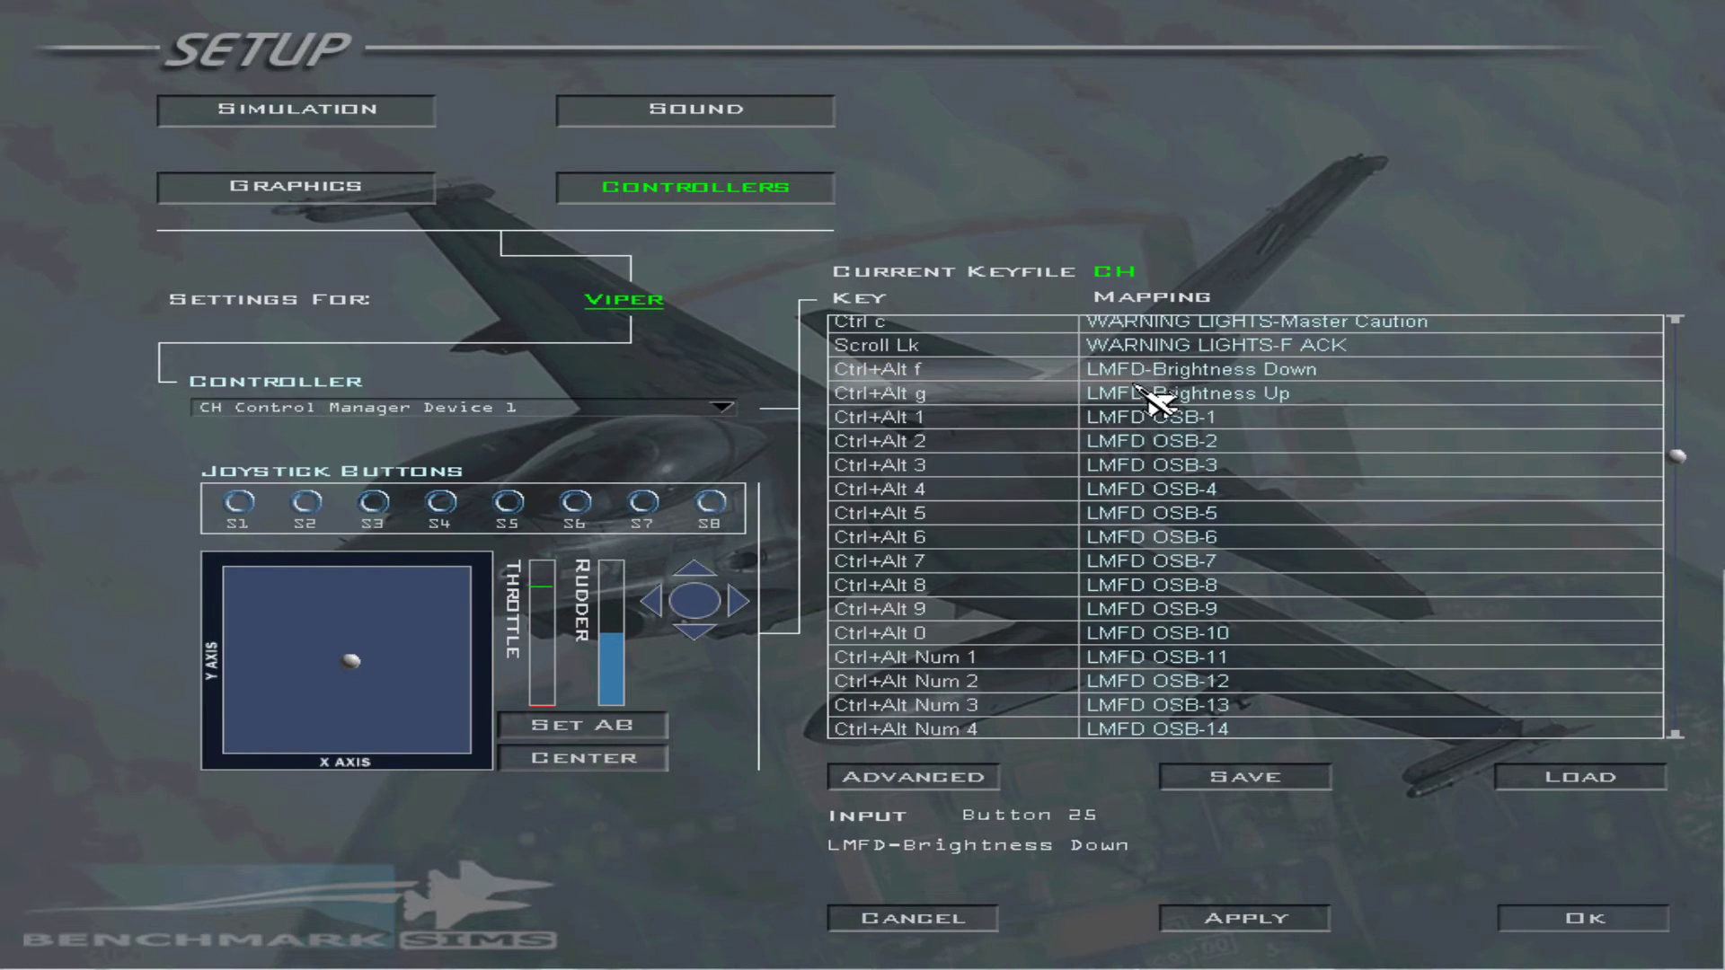
Step: Give LMFD-Brightness Up the next HOTAS button and select HUD-Brightness Up for assignment
click(1155, 392)
scroll(1168, 486, down, 2)
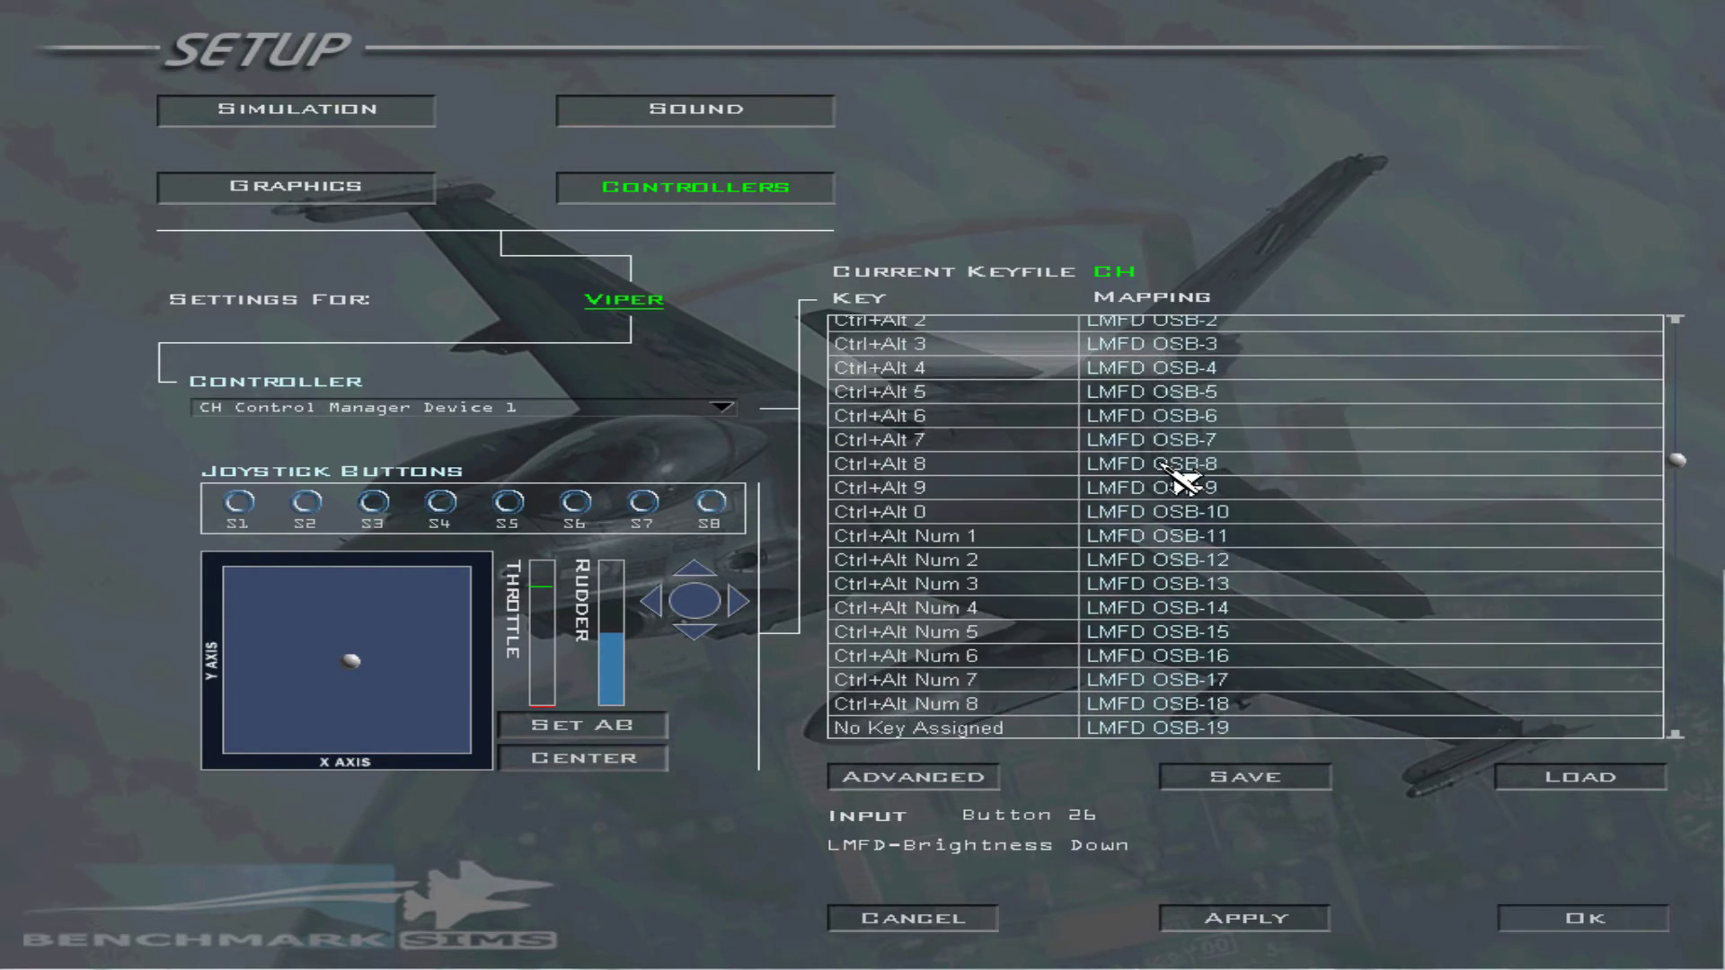
scroll(1182, 480, down, 2)
scroll(1159, 404, up, 1)
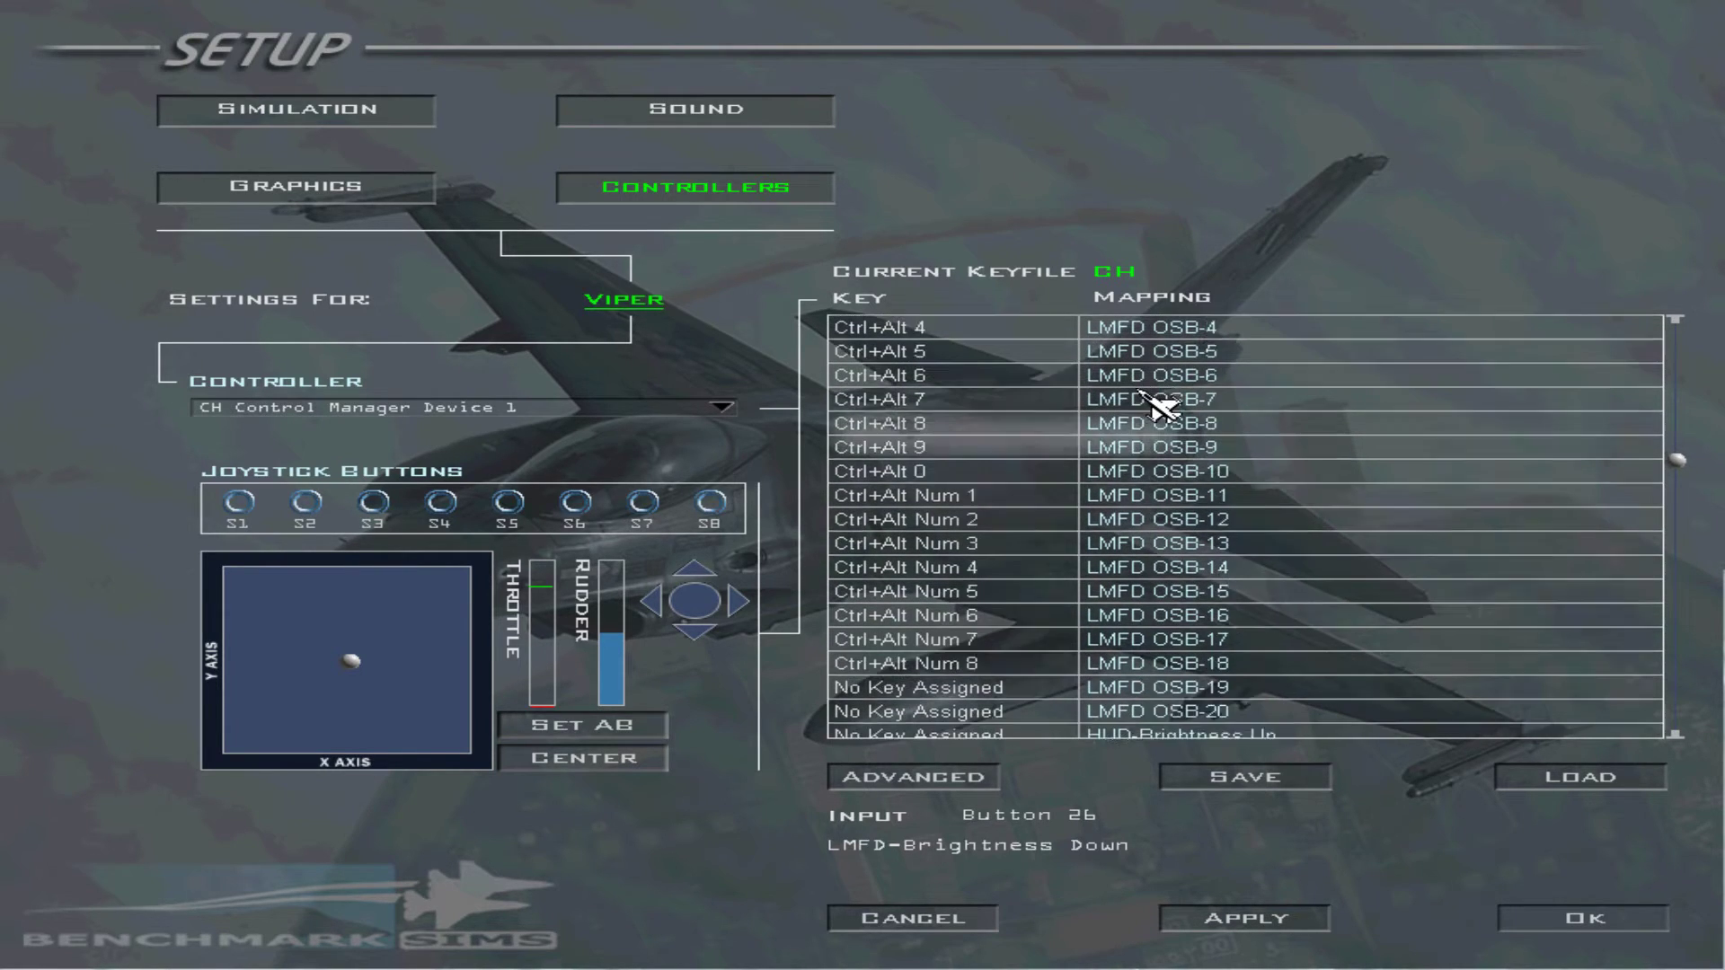
scroll(1159, 414, down, 3)
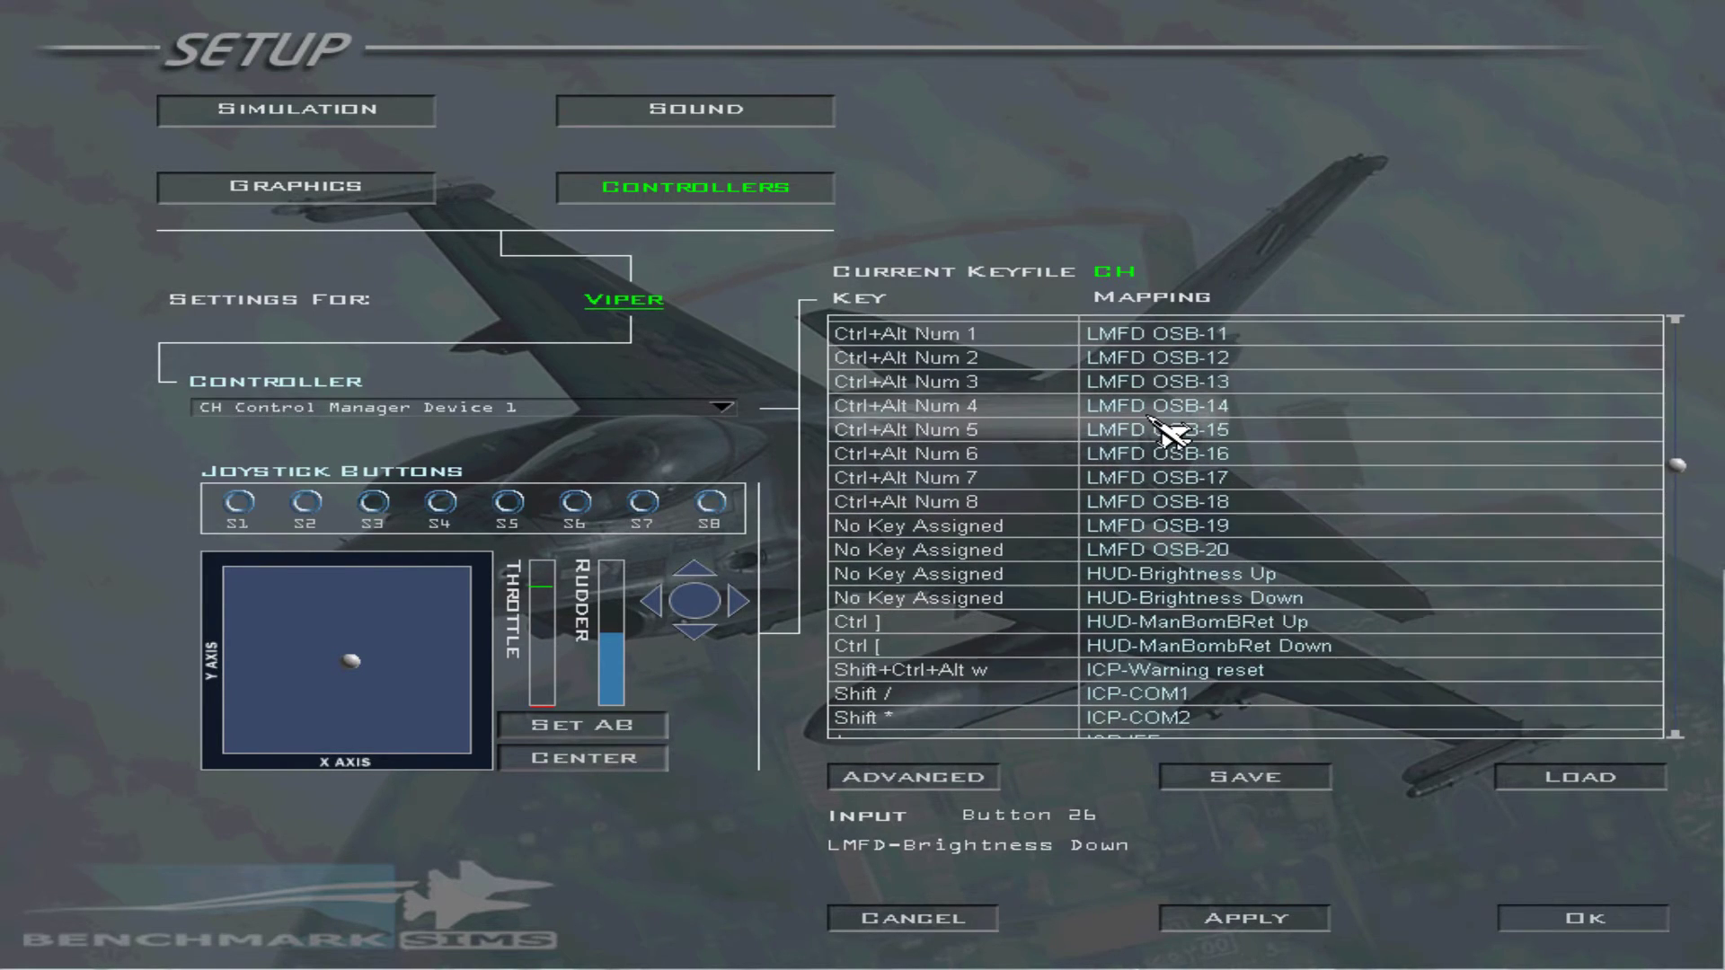
scroll(1168, 436, down, 2)
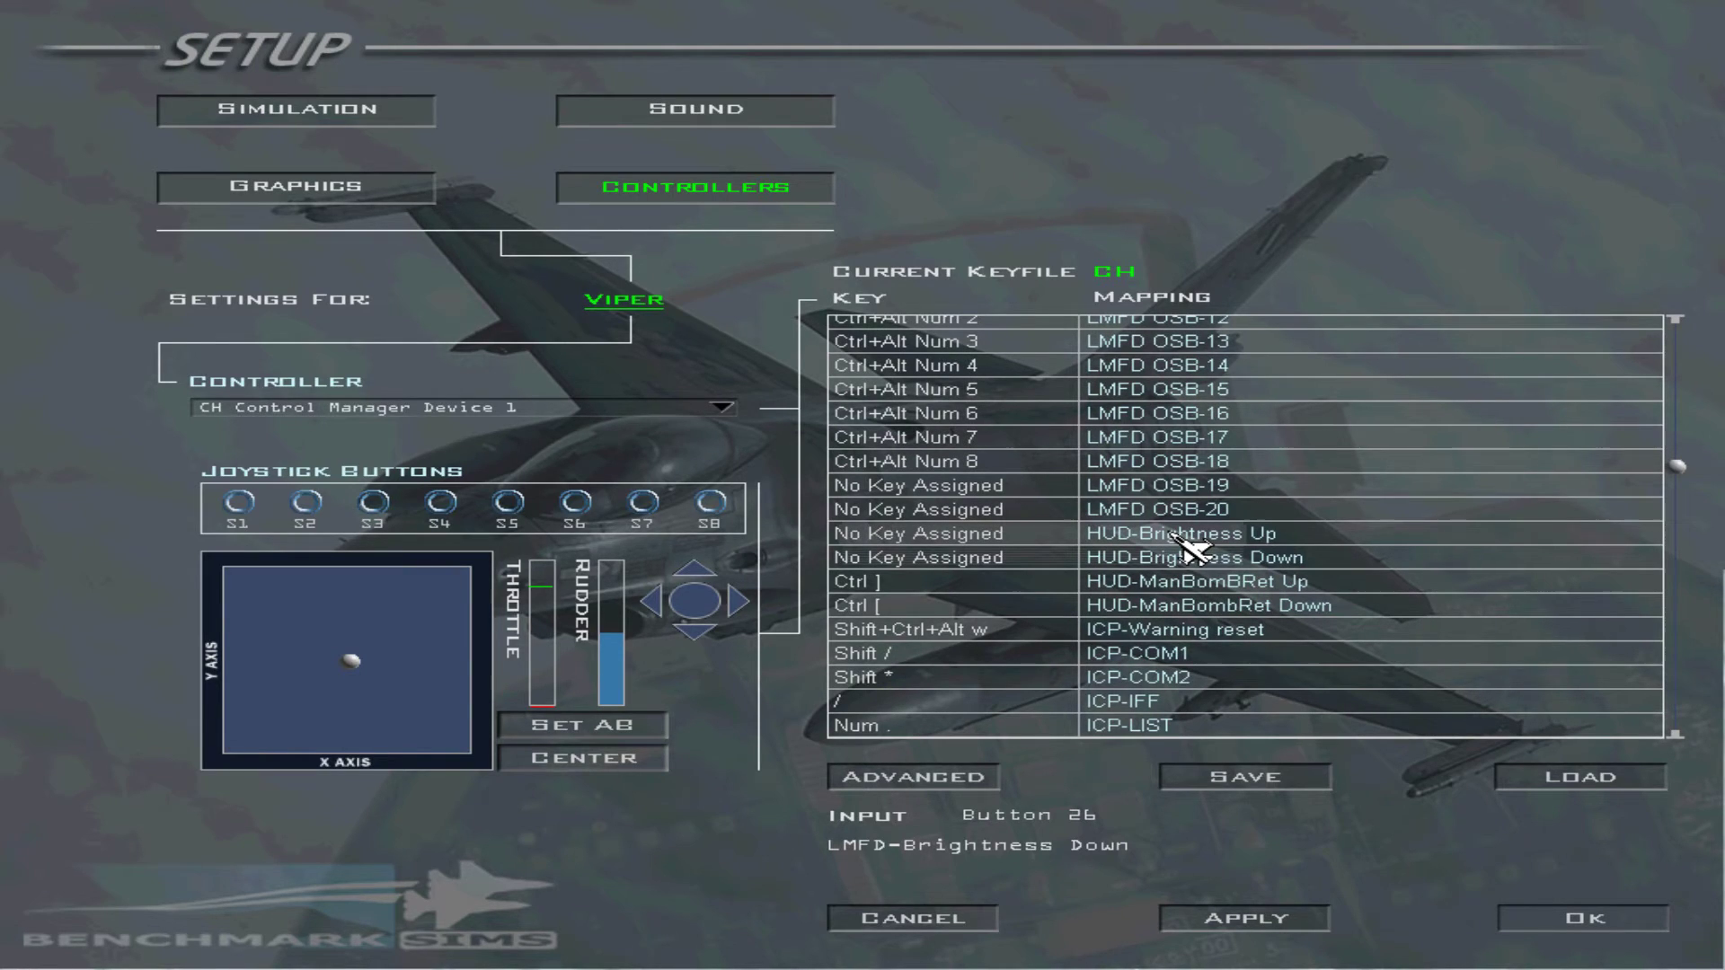
click(1174, 535)
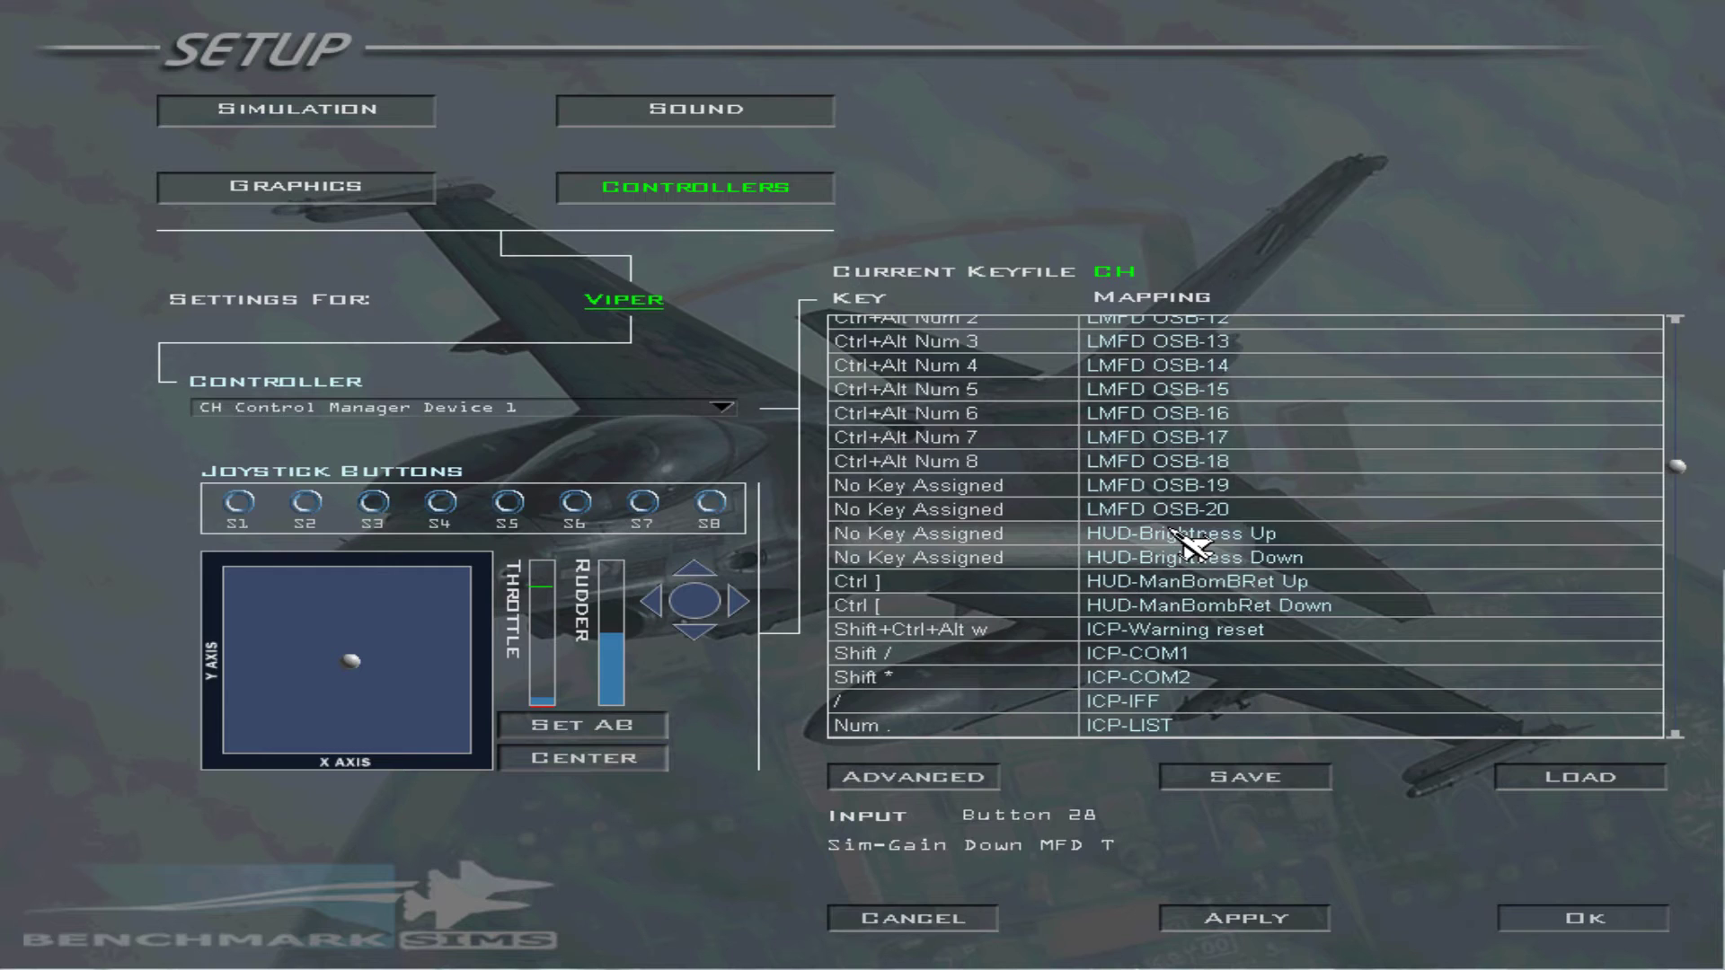
Step: Assign HUD-Brightness Up and map Button 24 to HUD-Brightness Down, then close Setup keeping the mappings
scroll(1172, 532, down, 1)
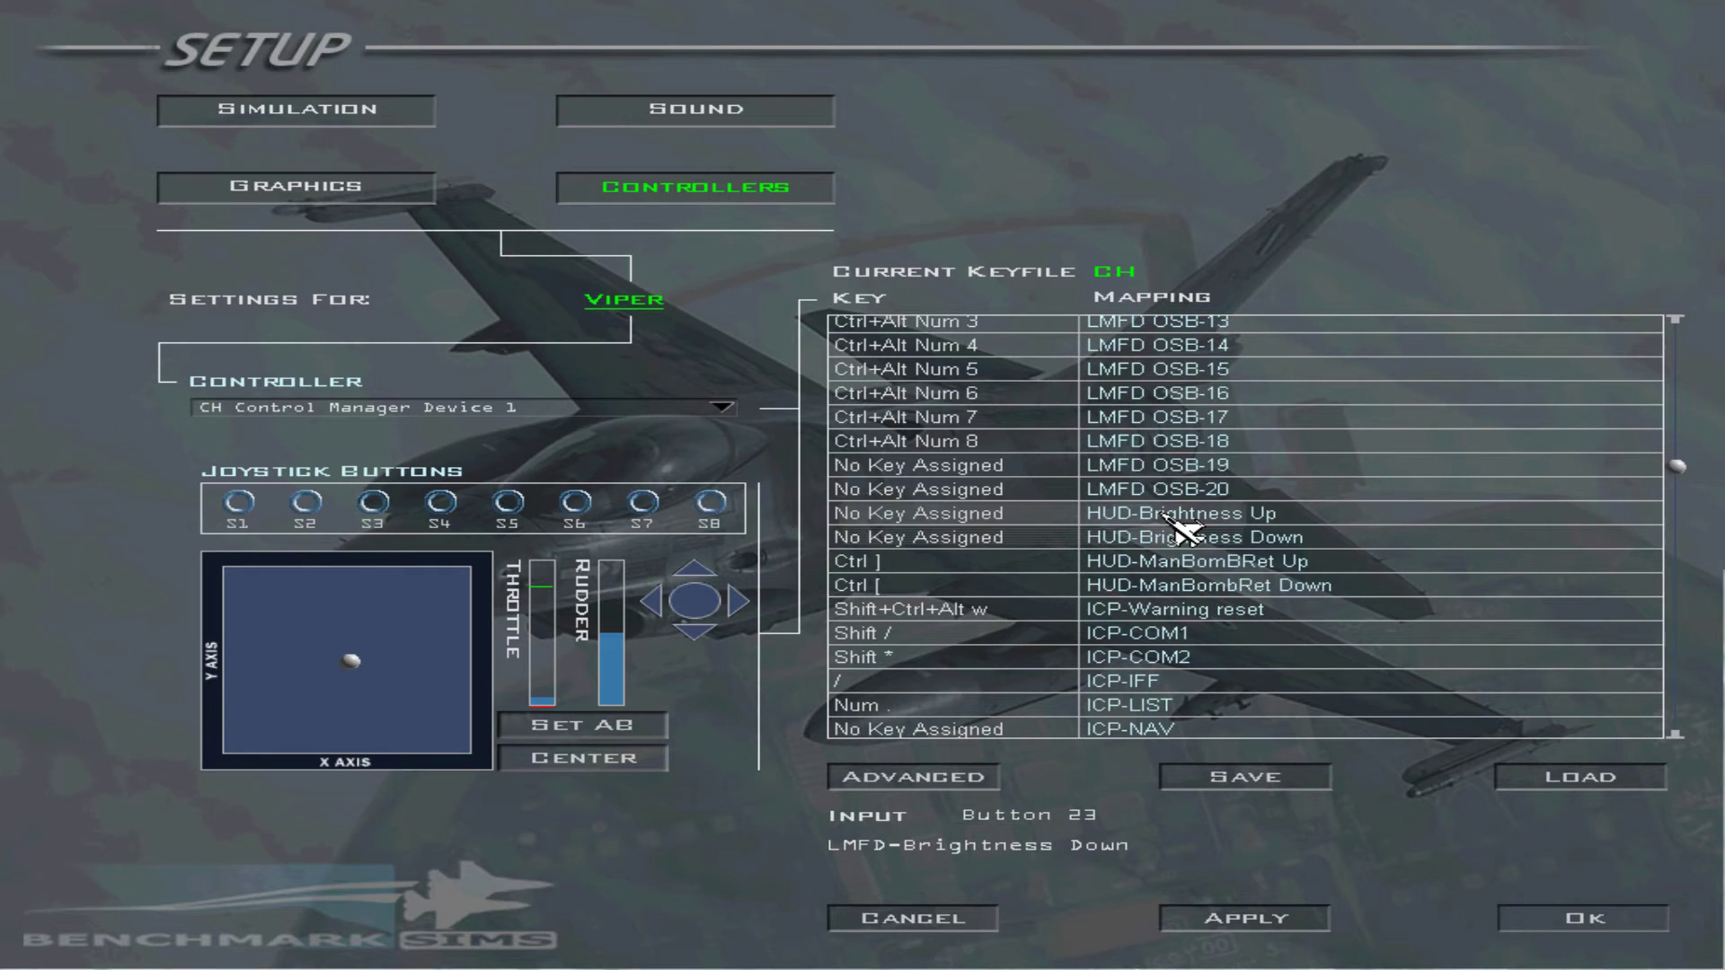
click(1166, 519)
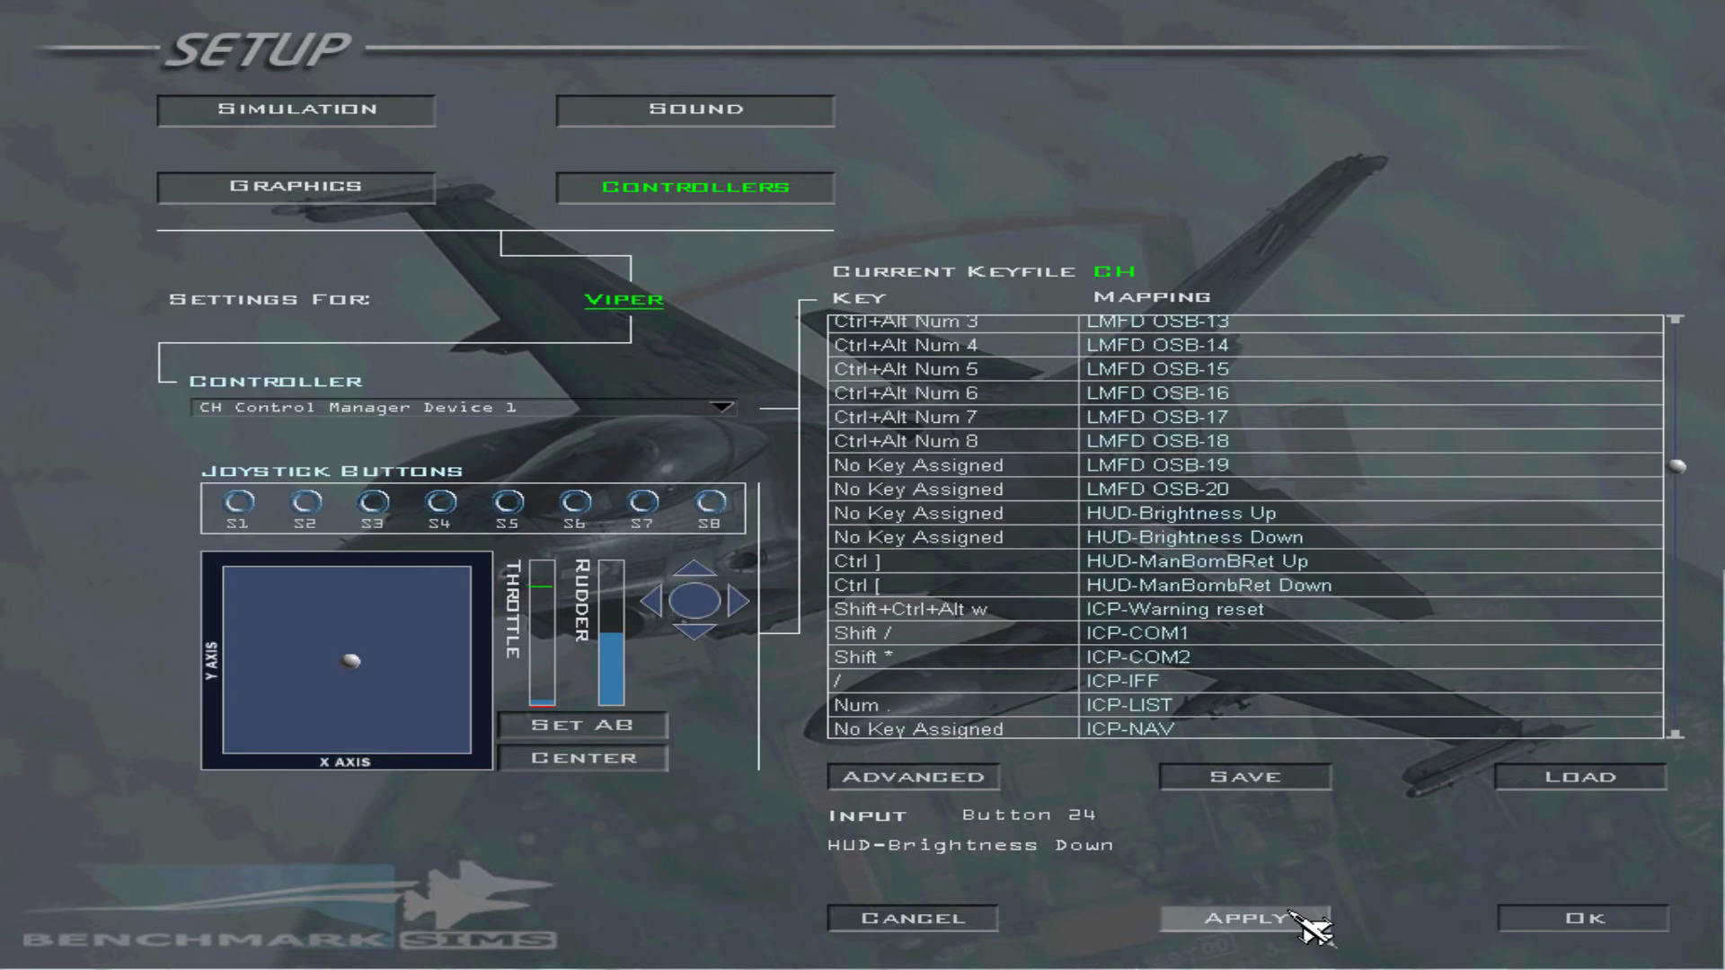
click(1519, 921)
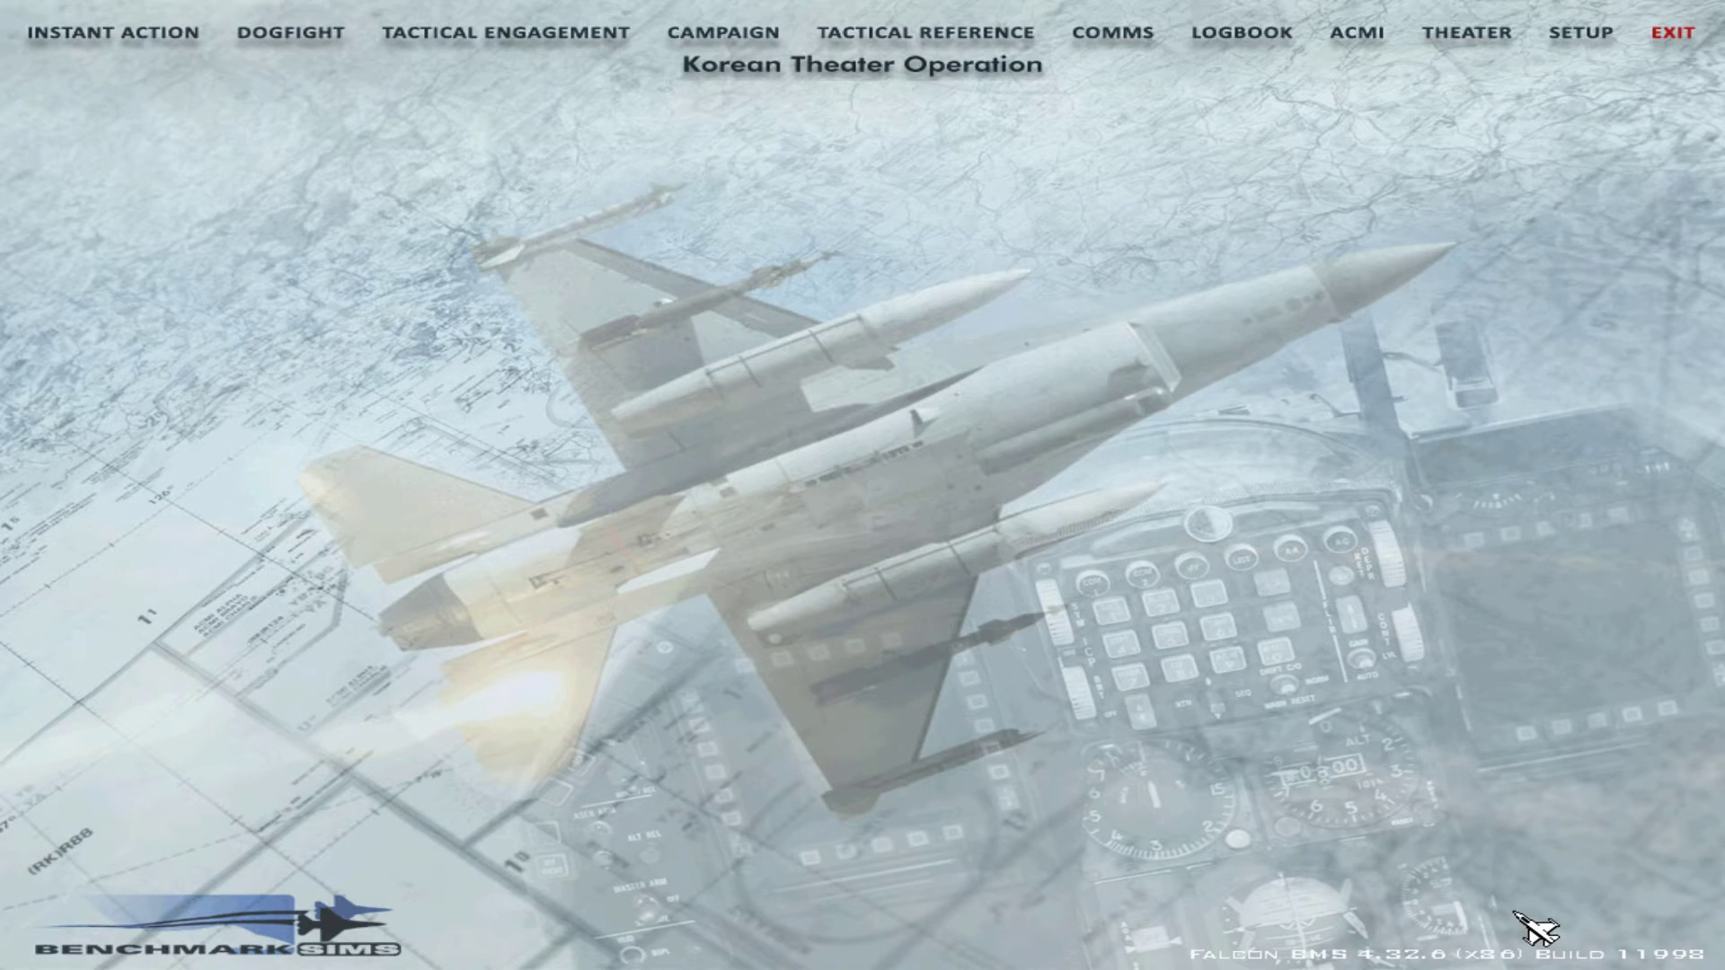